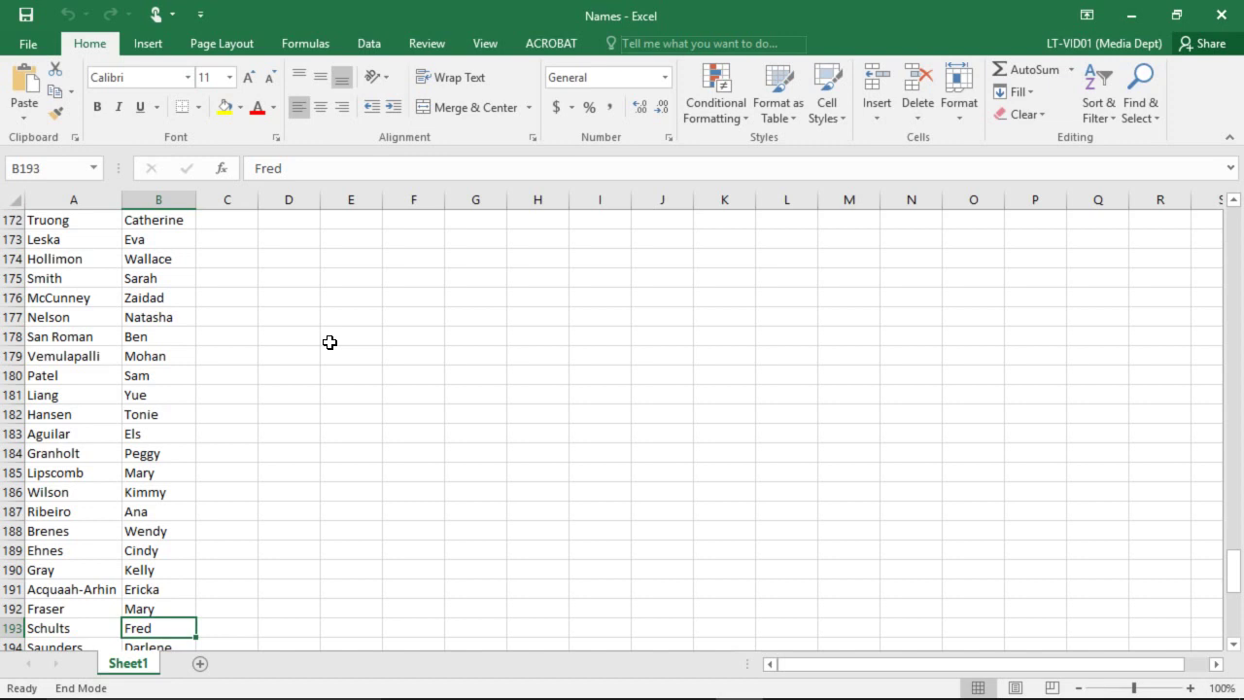
- Review the Last Name and First Name columns, from their headings to the last entry
{"action": "key", "text": "Up"}
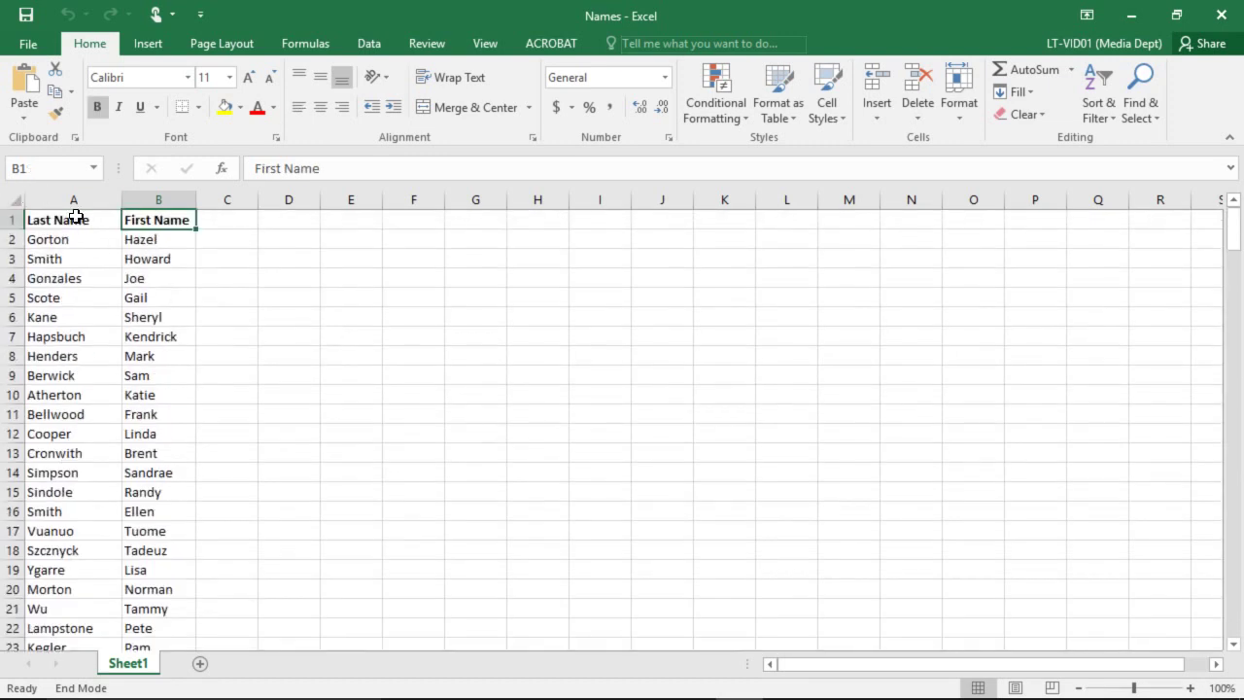
{"action": "left_click", "coordinate": [78, 221]}
{"action": "left_click", "coordinate": [171, 217]}
{"action": "key", "text": "Down"}
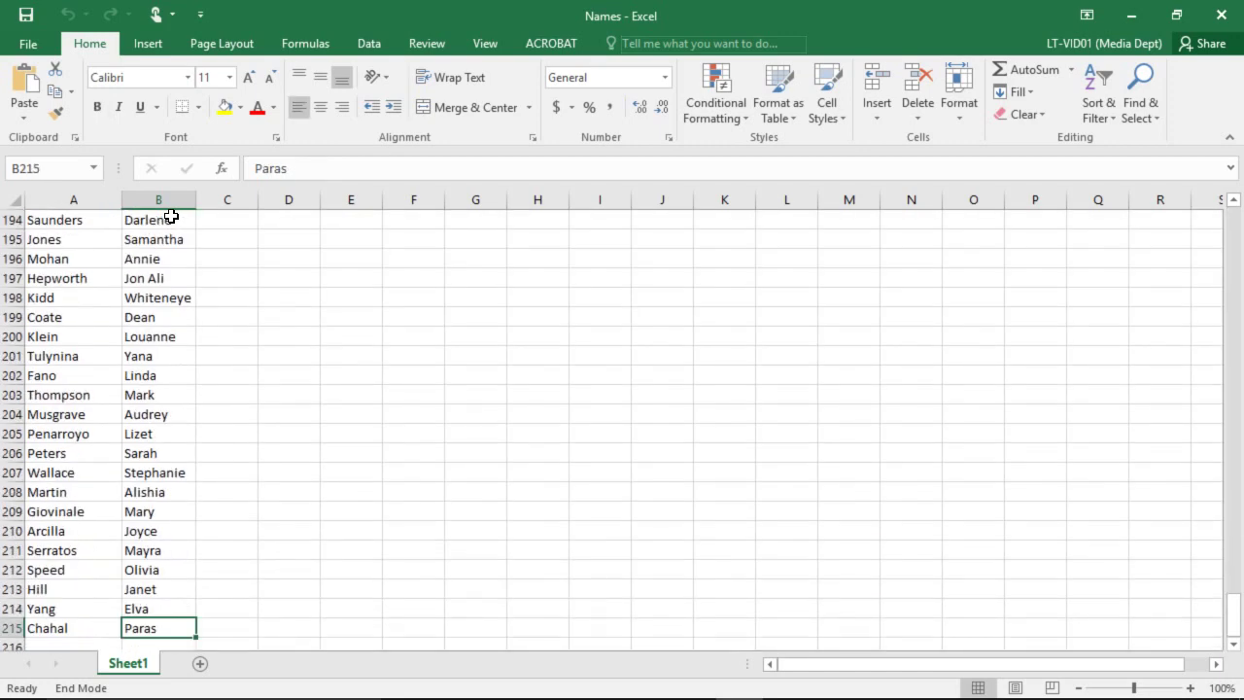
{"action": "key", "text": "Up"}
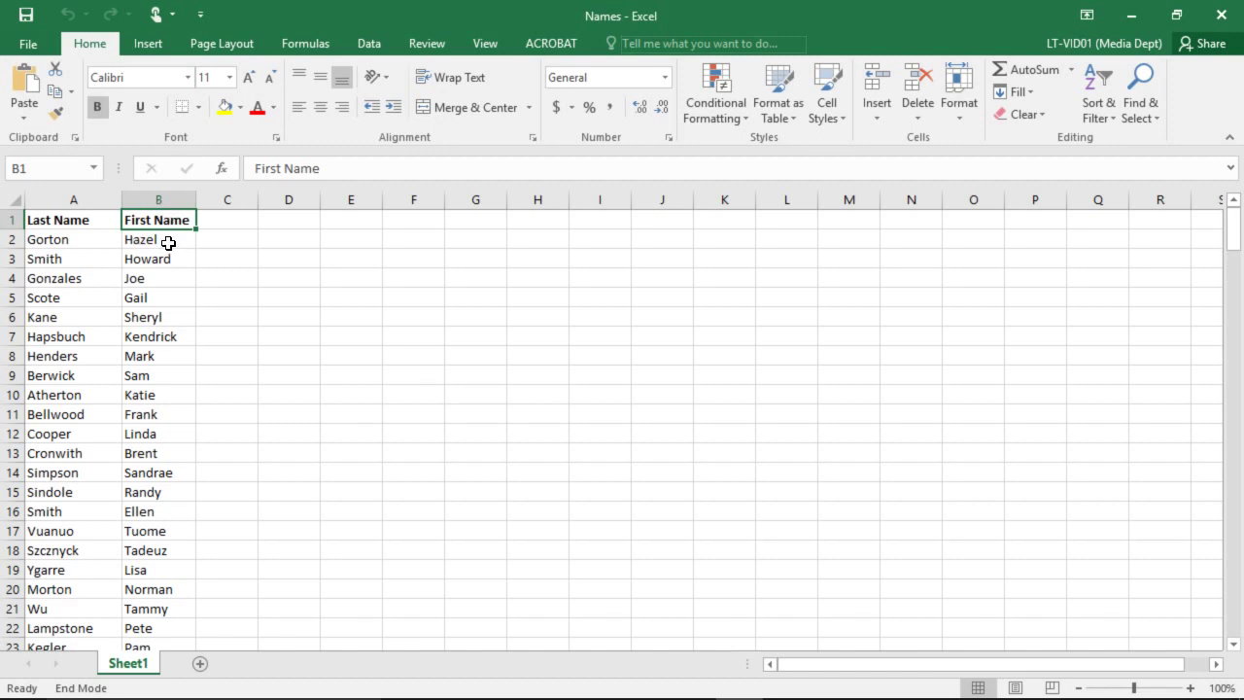
{"action": "left_click", "coordinate": [160, 240]}
{"action": "left_click", "coordinate": [54, 241]}
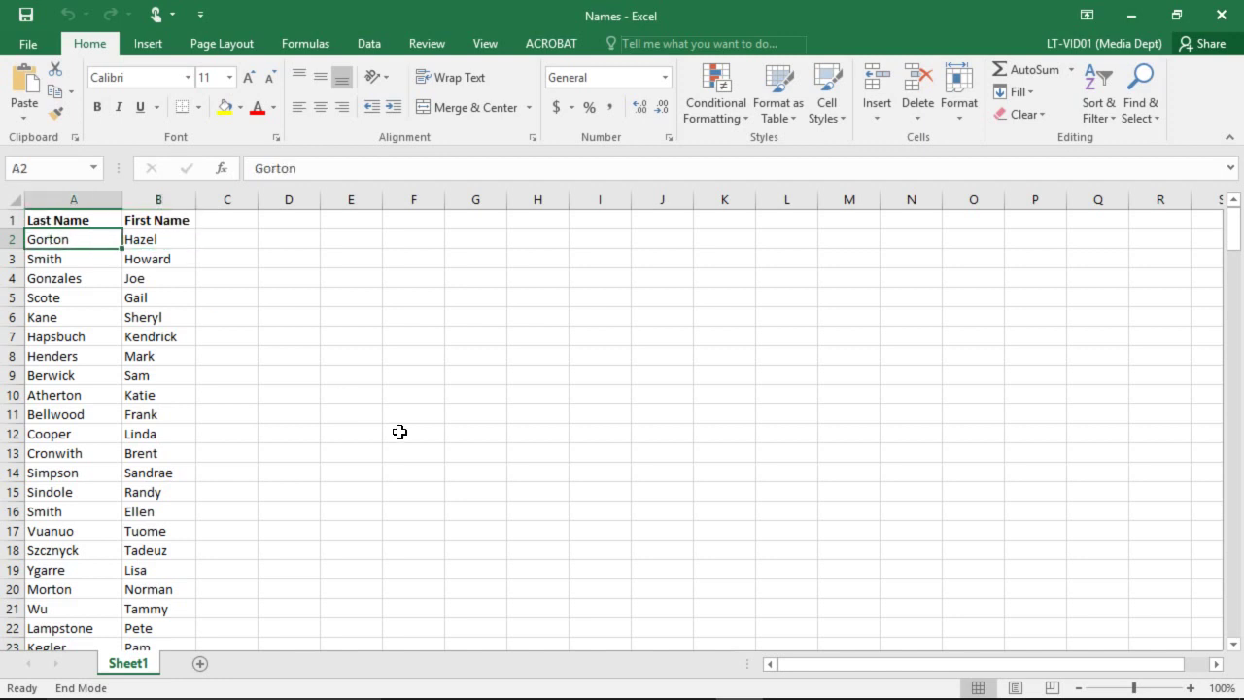
- Enter the heading 'Full Name' in C1 and begin =CONCATENATE( in C2
{"action": "left_click", "coordinate": [230, 223]}
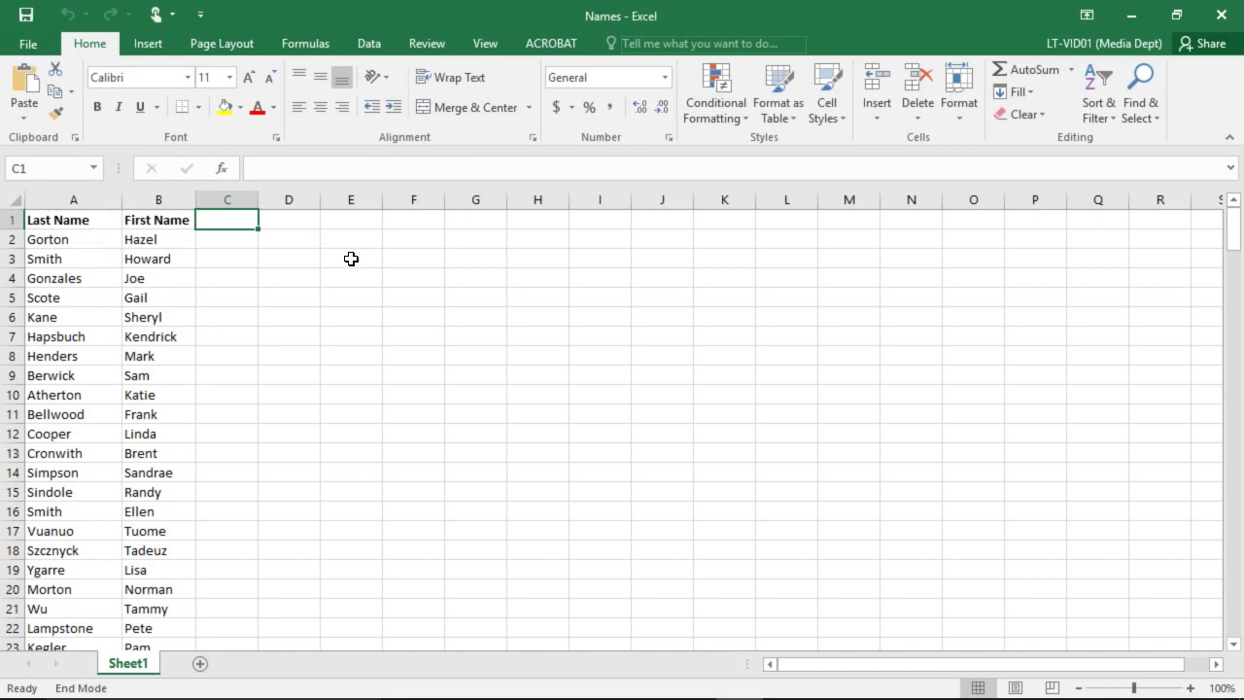
{"action": "type", "text": "Full Name"}
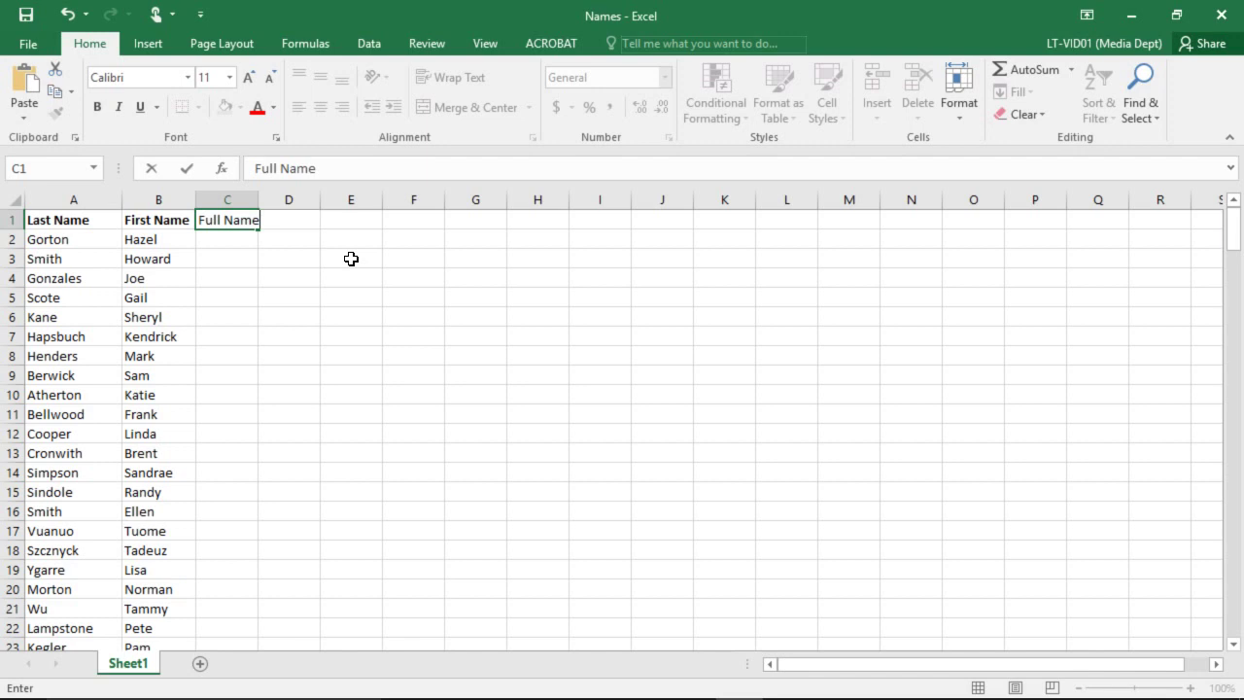
{"action": "key", "text": "Return"}
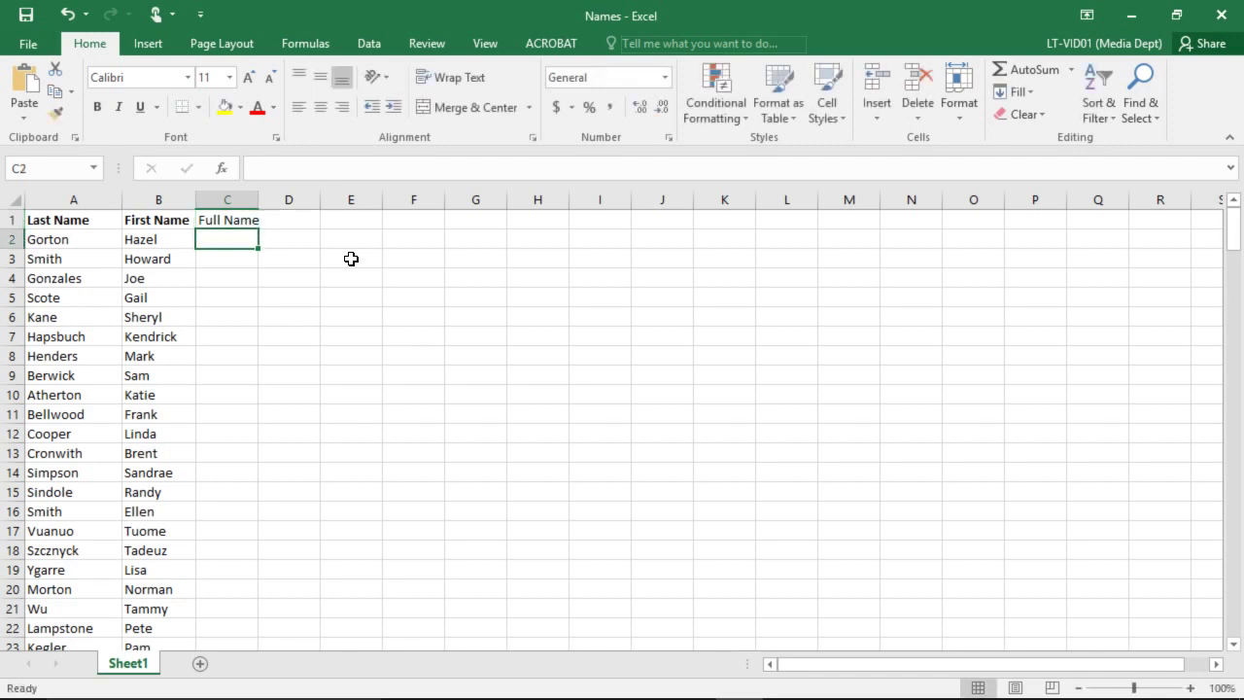
{"action": "type", "text": "="}
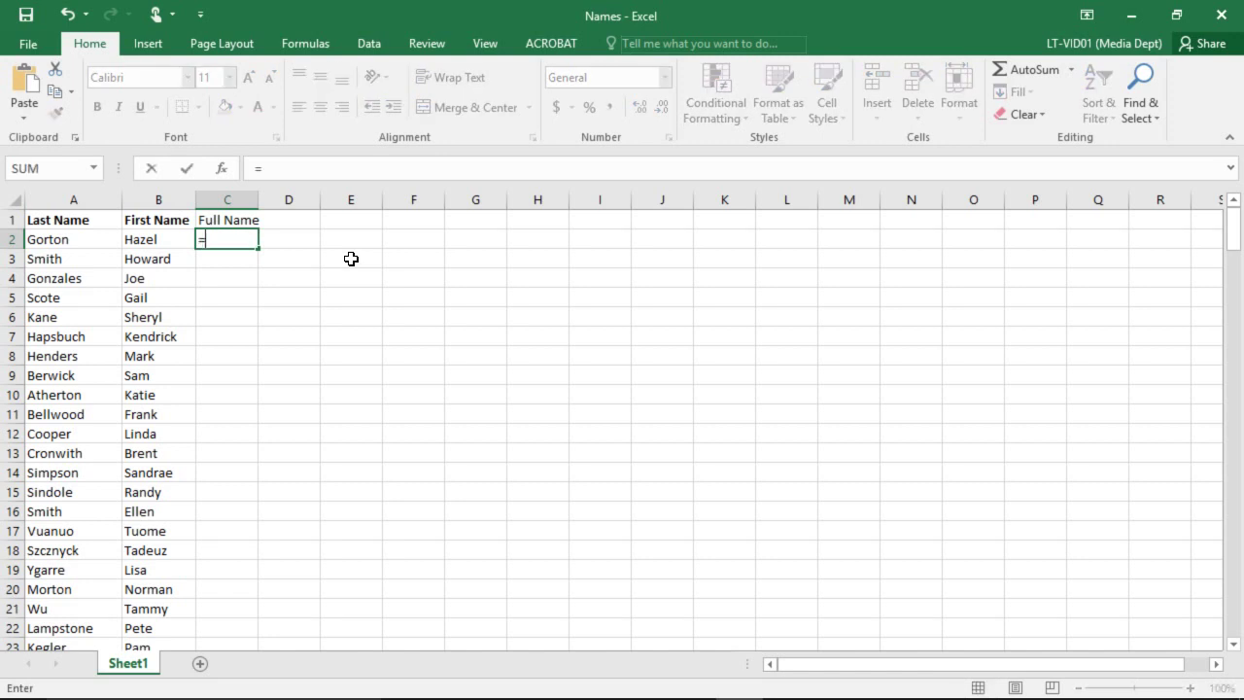
{"action": "type", "text": "con"}
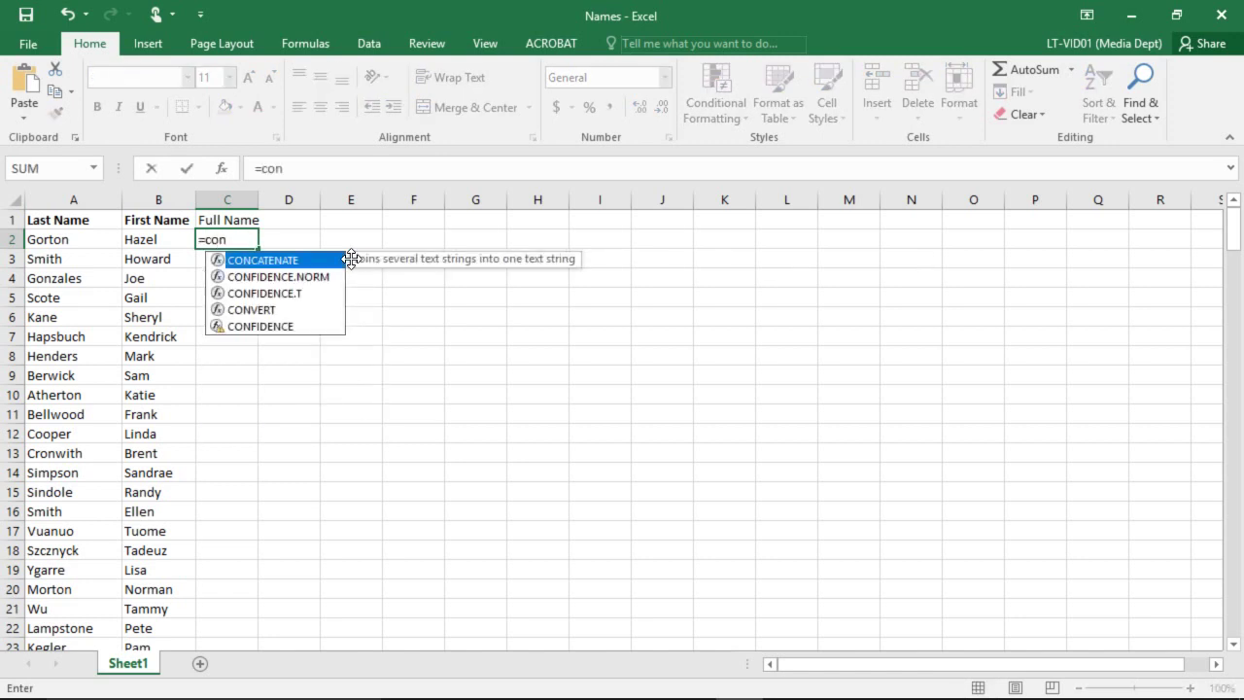
{"action": "type", "text": "catena"}
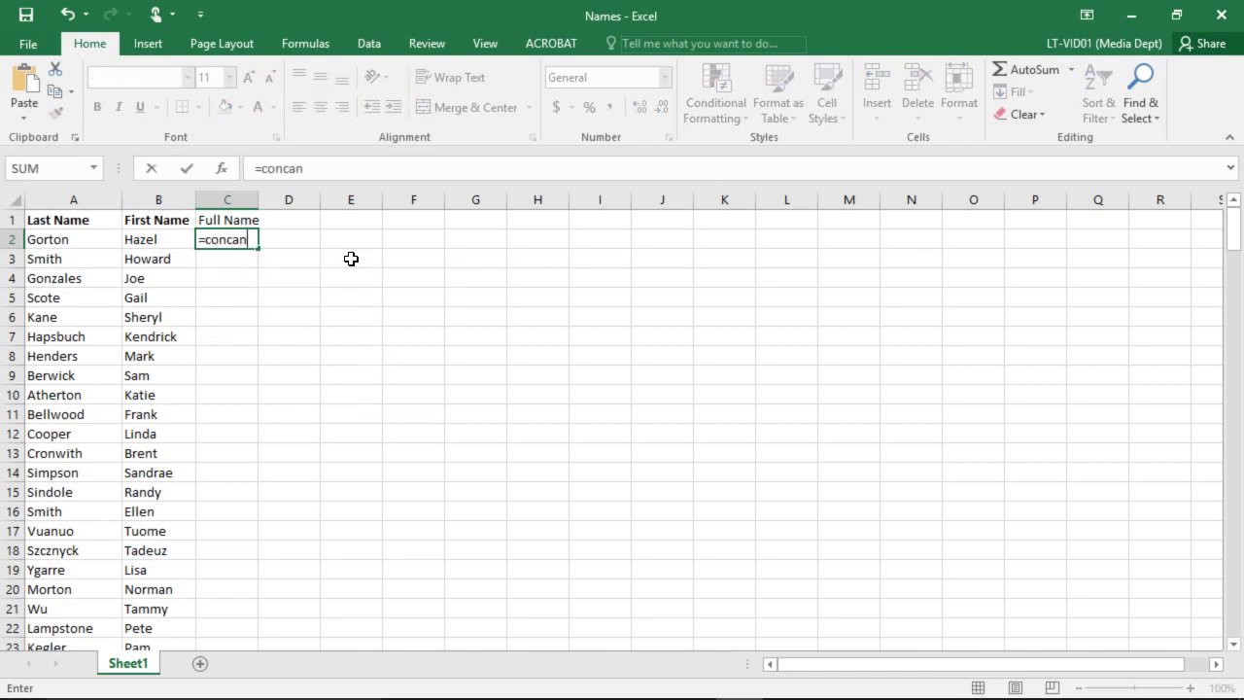
{"action": "type", "text": "t"}
{"action": "key", "text": "BackSpace"}
{"action": "key", "text": "BackSpace"}
{"action": "type", "text": "tenate"}
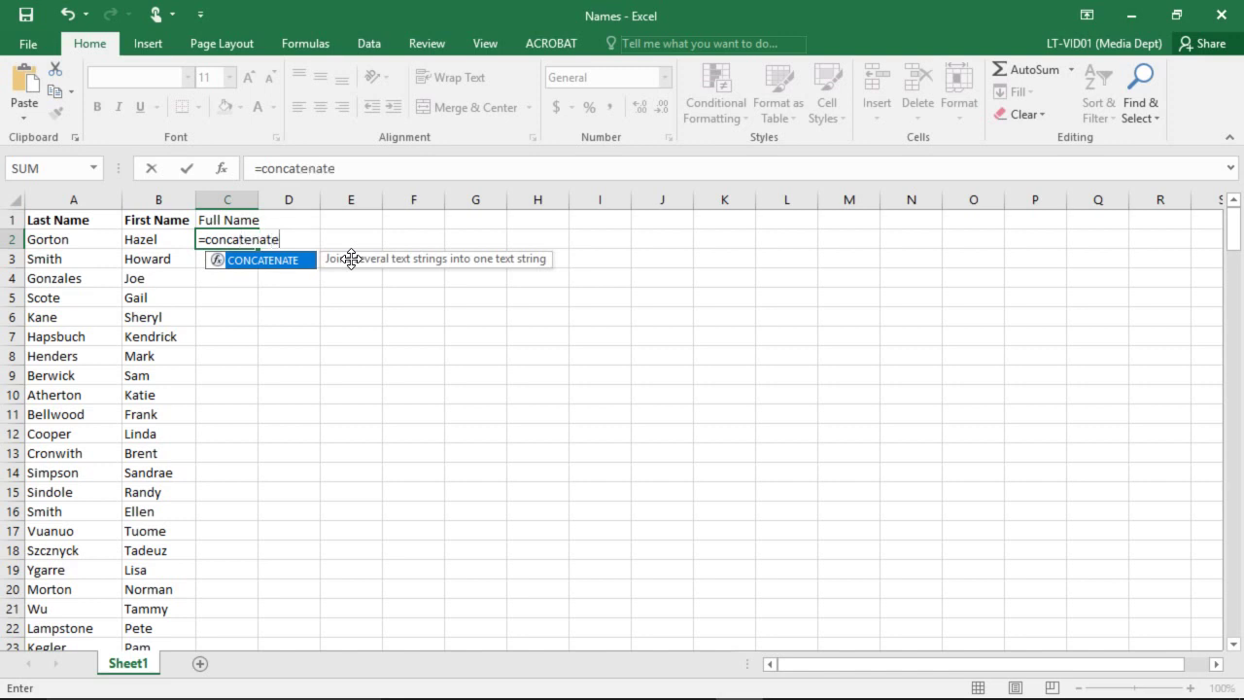
{"action": "type", "text": "("}
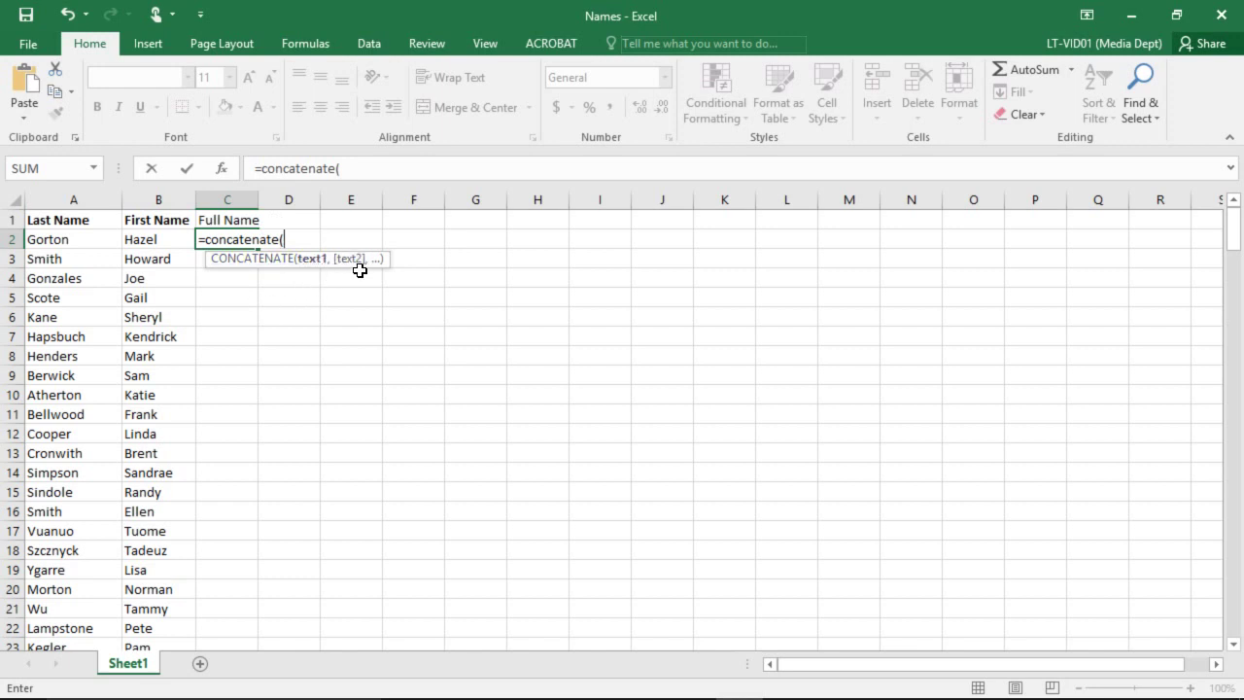
{"action": "left_click", "coordinate": [224, 175]}
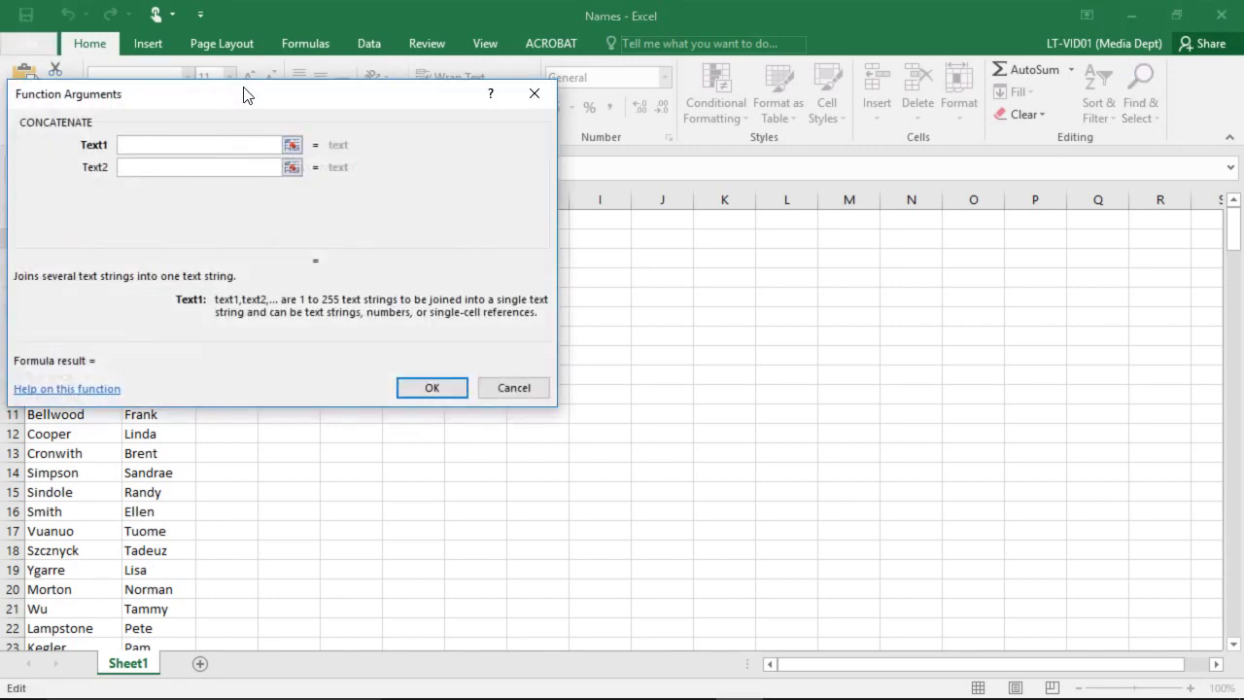
{"action": "mouse_move", "coordinate": [243, 95]}
{"action": "left_mouse_down"}
{"action": "mouse_move", "coordinate": [478, 285]}
{"action": "mouse_move", "coordinate": [504, 258]}
{"action": "left_mouse_up"}
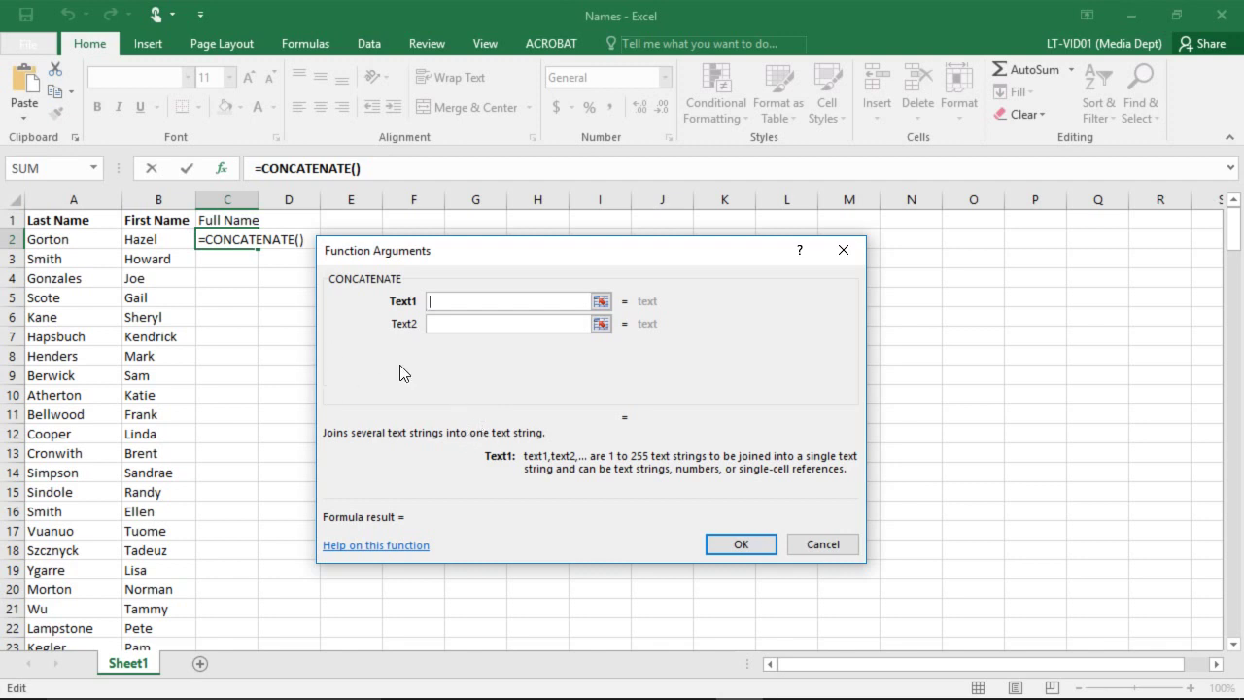
{"action": "left_click", "coordinate": [143, 241]}
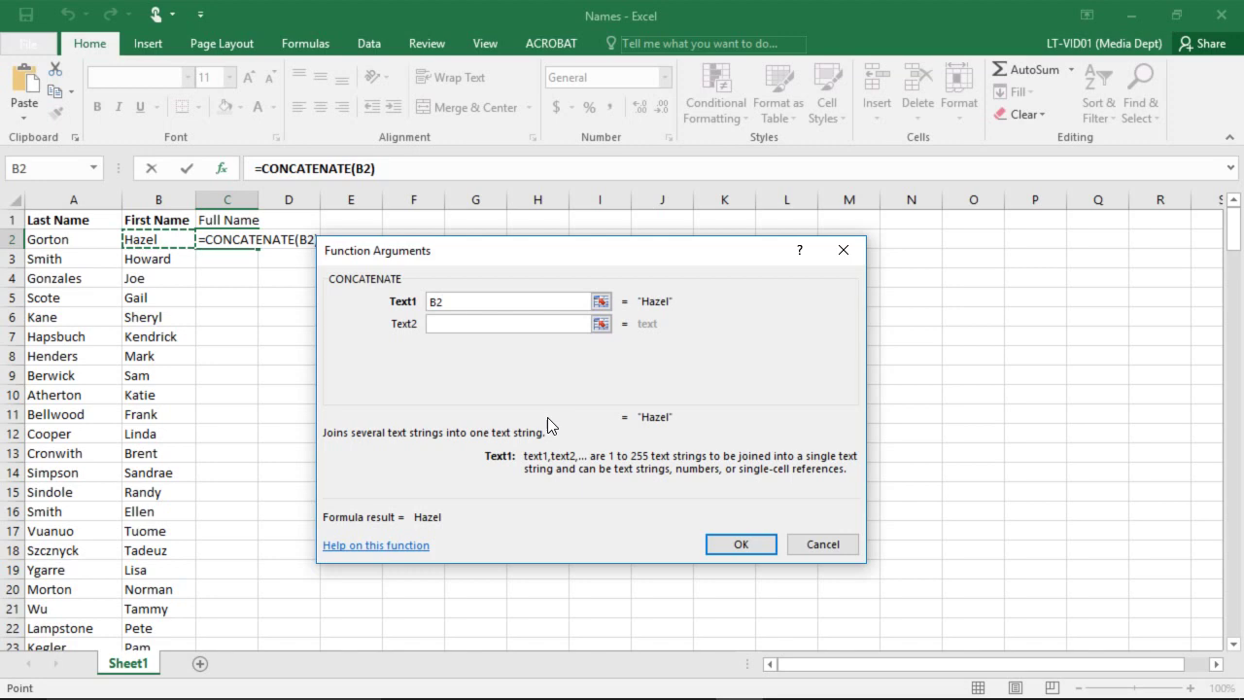
{"action": "left_click", "coordinate": [456, 322]}
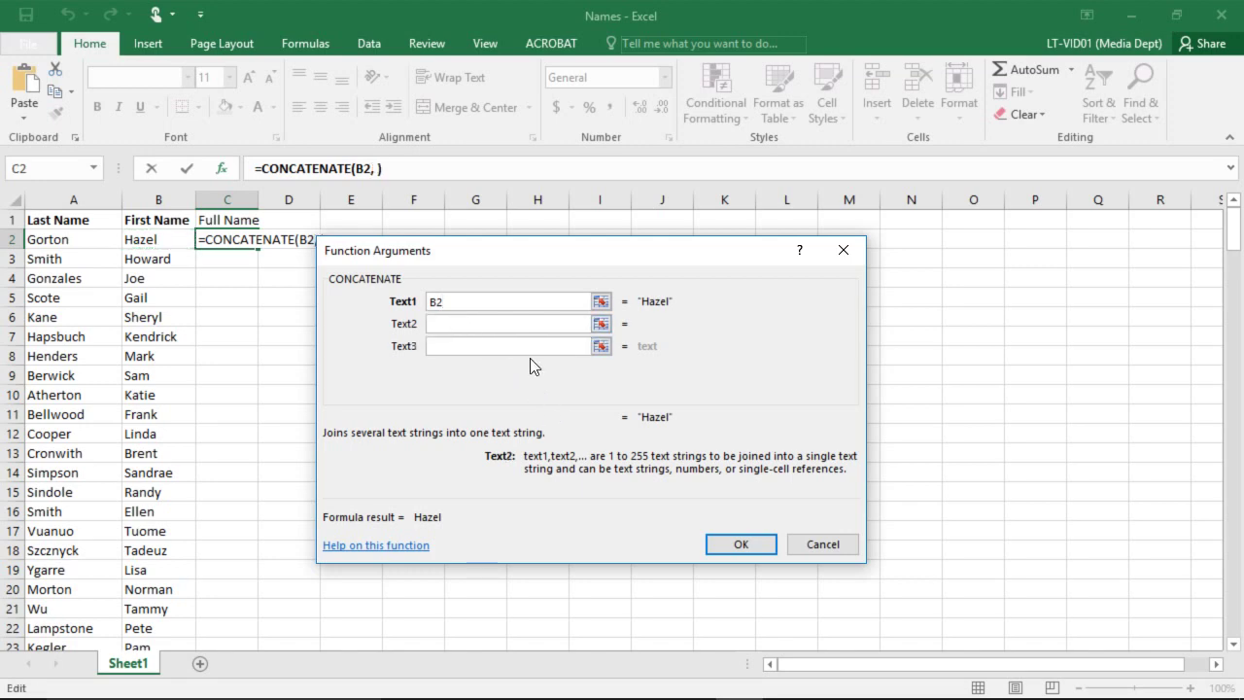
{"action": "left_click", "coordinate": [436, 347]}
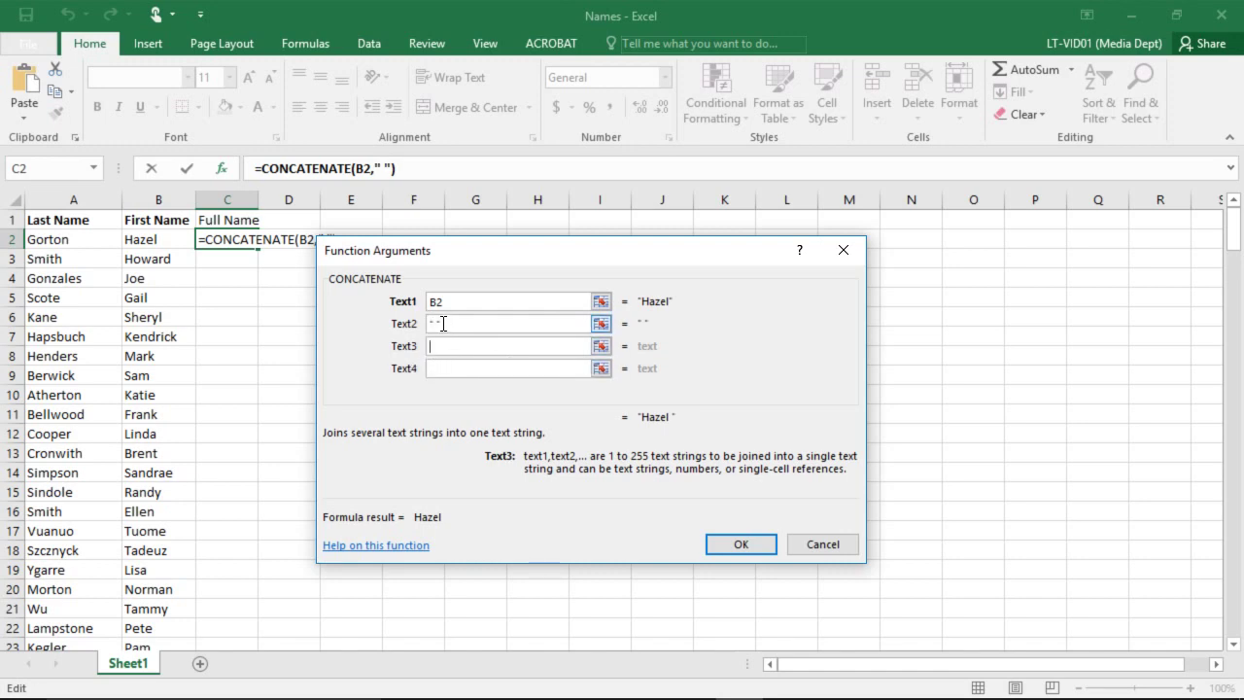
{"action": "left_click", "coordinate": [444, 322]}
{"action": "left_click", "coordinate": [64, 243]}
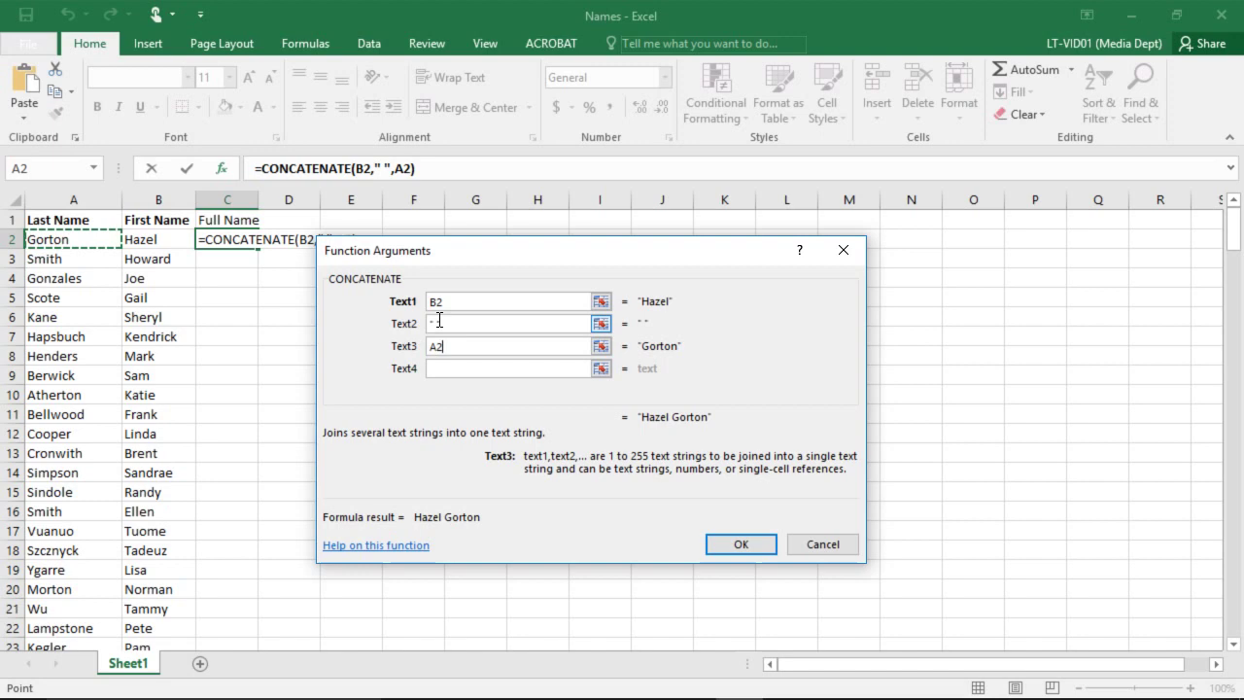
{"action": "left_click", "coordinate": [740, 544]}
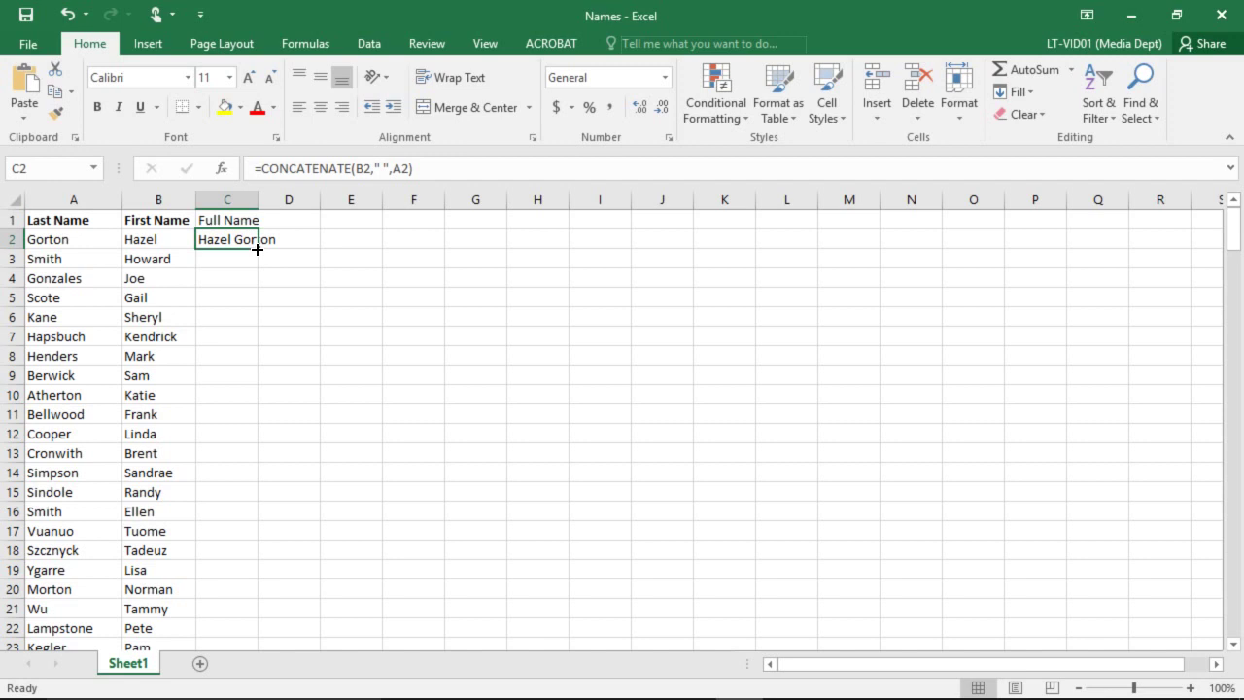
- Fill the C2 formula down every row and check the next rows' formulas
{"action": "double_click", "coordinate": [256, 249]}
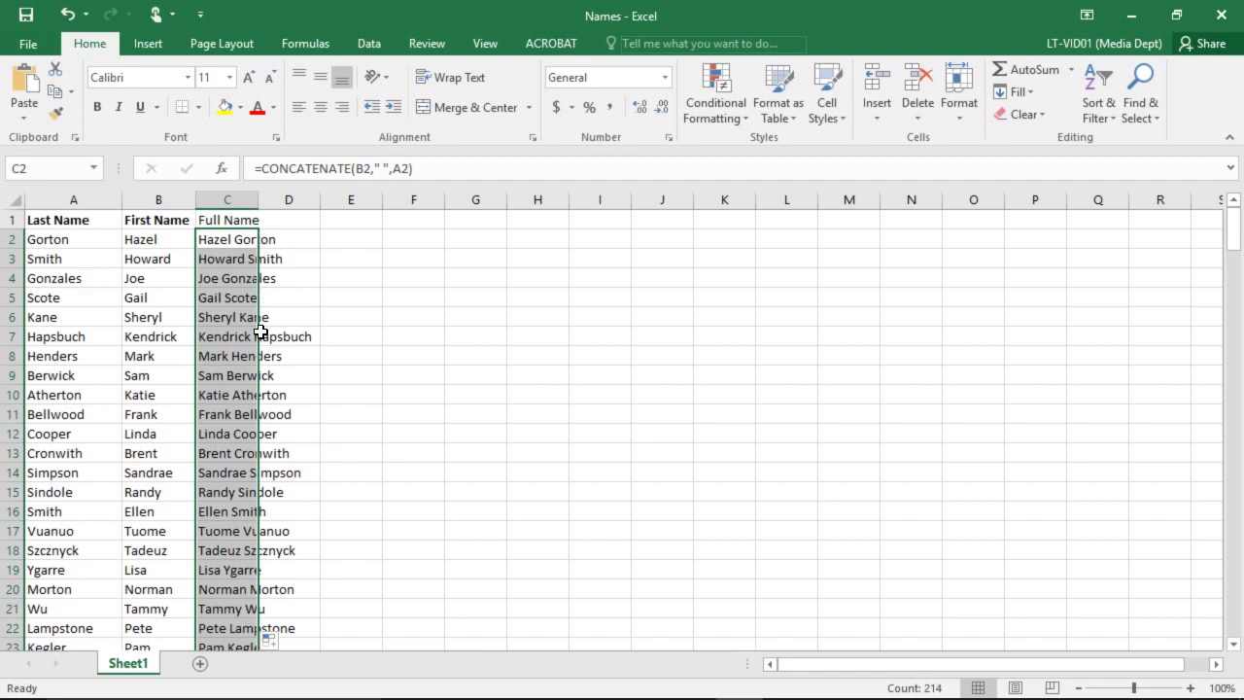
{"action": "key", "text": "Return"}
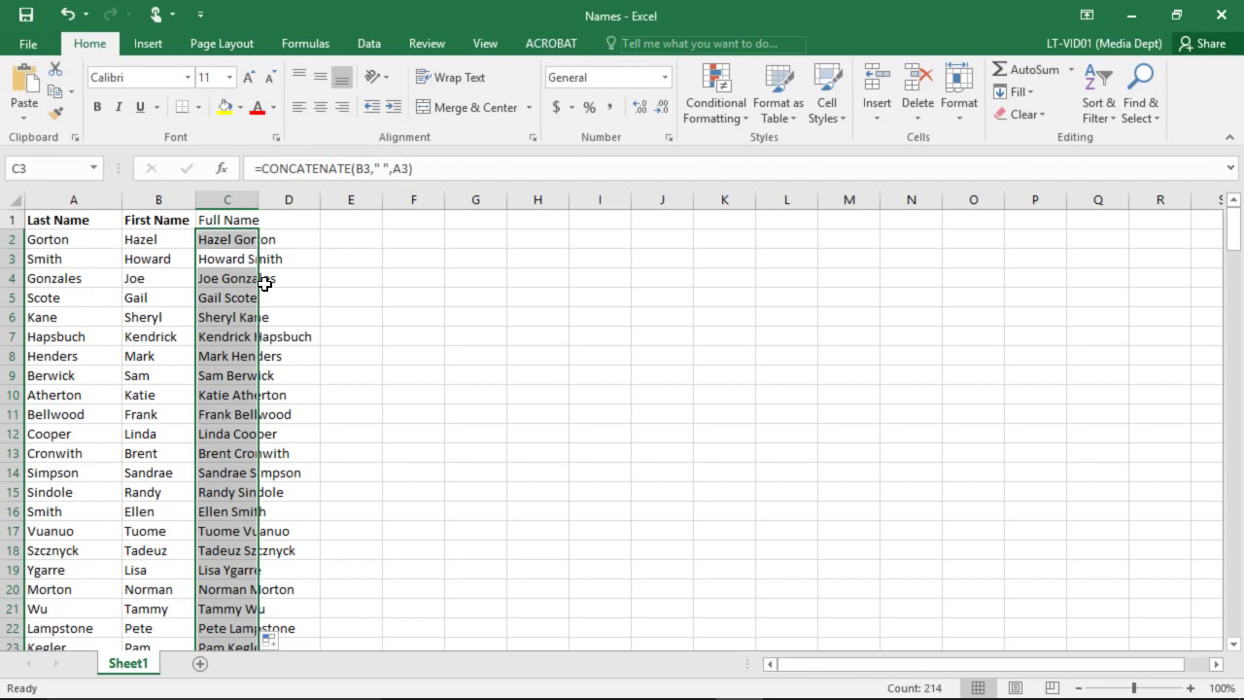
{"action": "key", "text": "Return"}
{"action": "key", "text": "Return"}
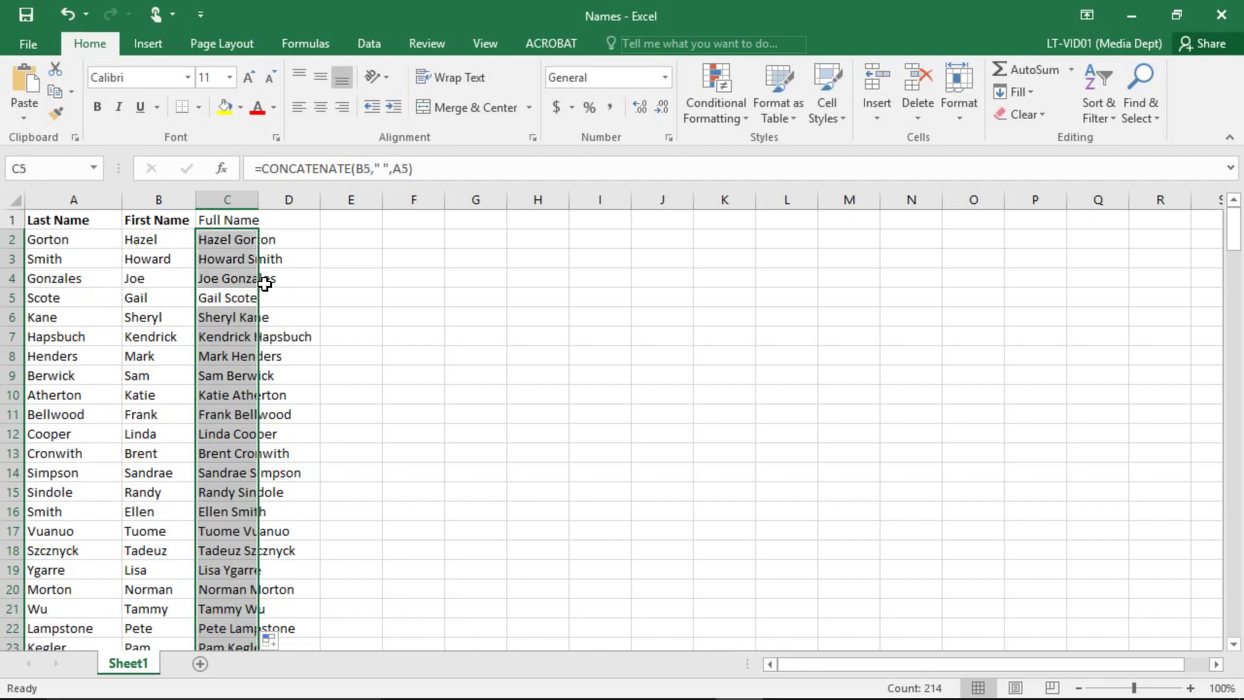
{"action": "key", "text": "Return"}
{"action": "key", "text": "Return"}
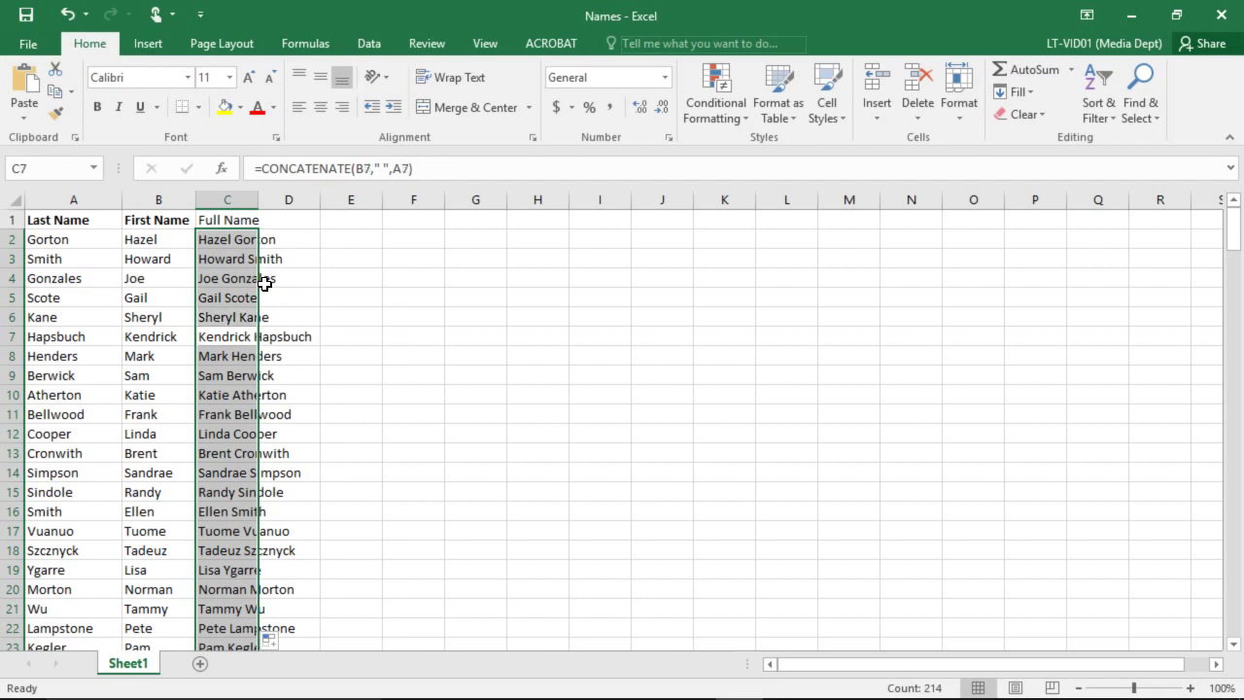
{"action": "key", "text": "Return"}
{"action": "key", "text": "Return"}
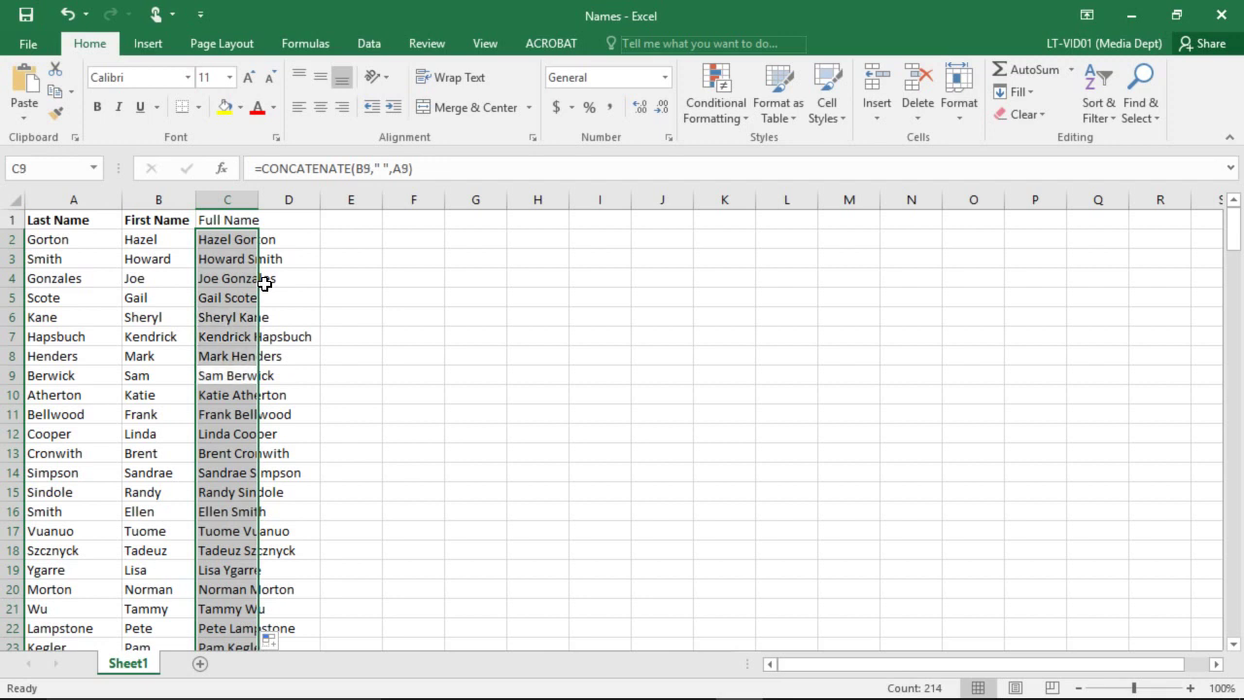
{"action": "key", "text": "Return"}
{"action": "key", "text": "Return"}
{"action": "key", "text": "Return"}
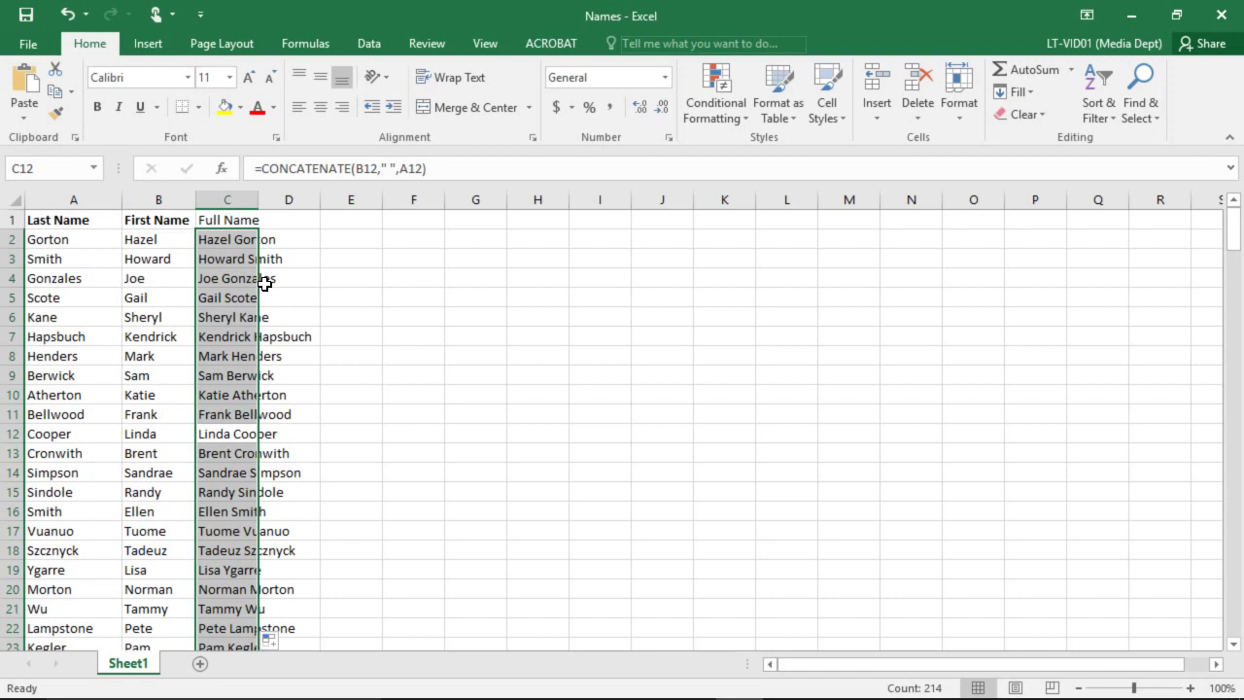
{"action": "key", "text": "Return"}
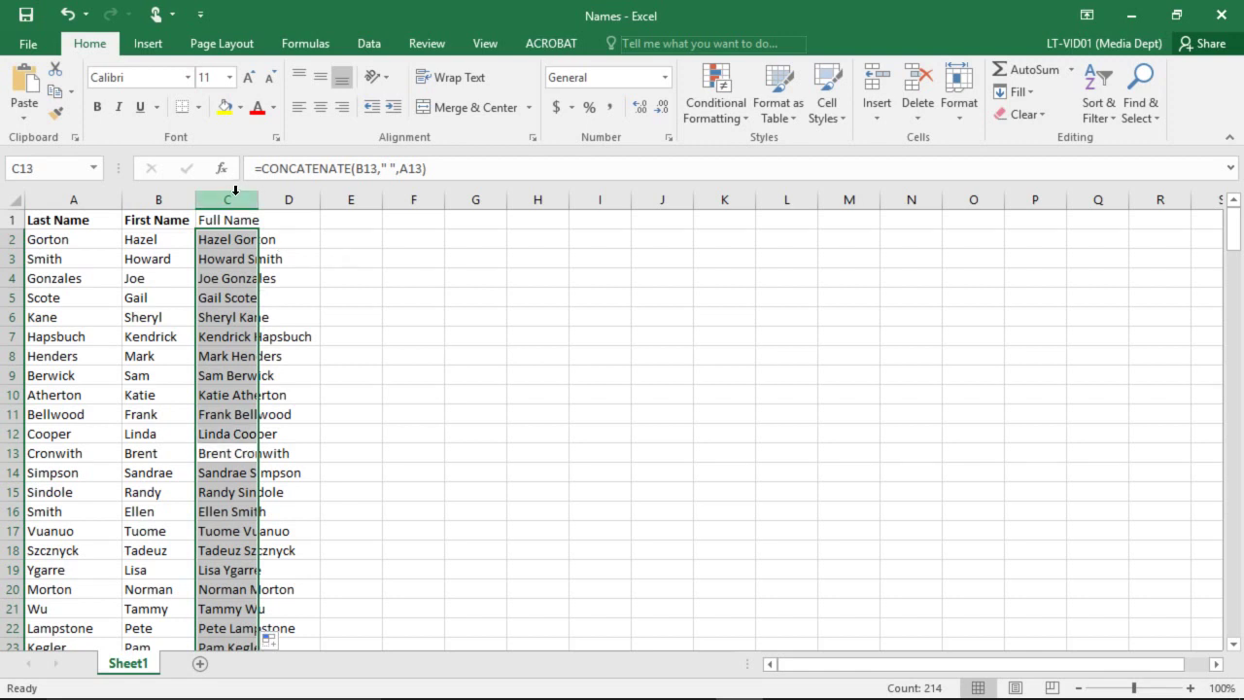
- Autofit column C to the longest name and bold the Full Name heading
{"action": "double_click", "coordinate": [263, 199]}
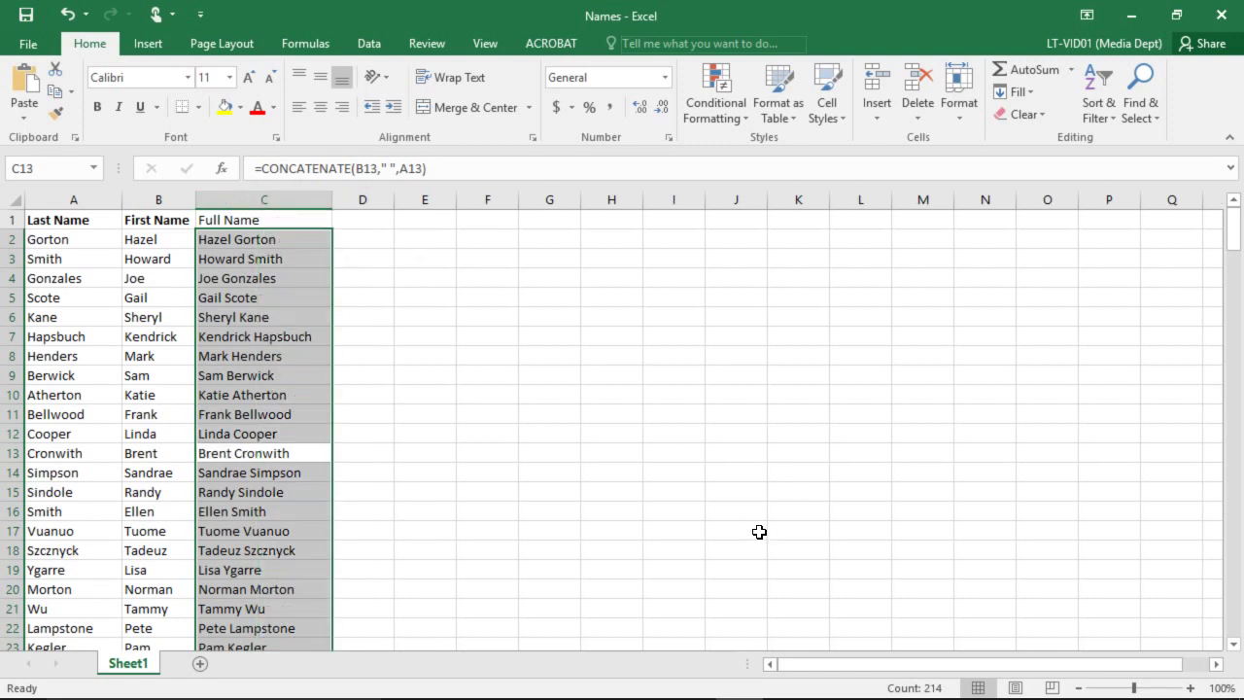
{"action": "left_click", "coordinate": [243, 240]}
{"action": "left_click", "coordinate": [250, 219]}
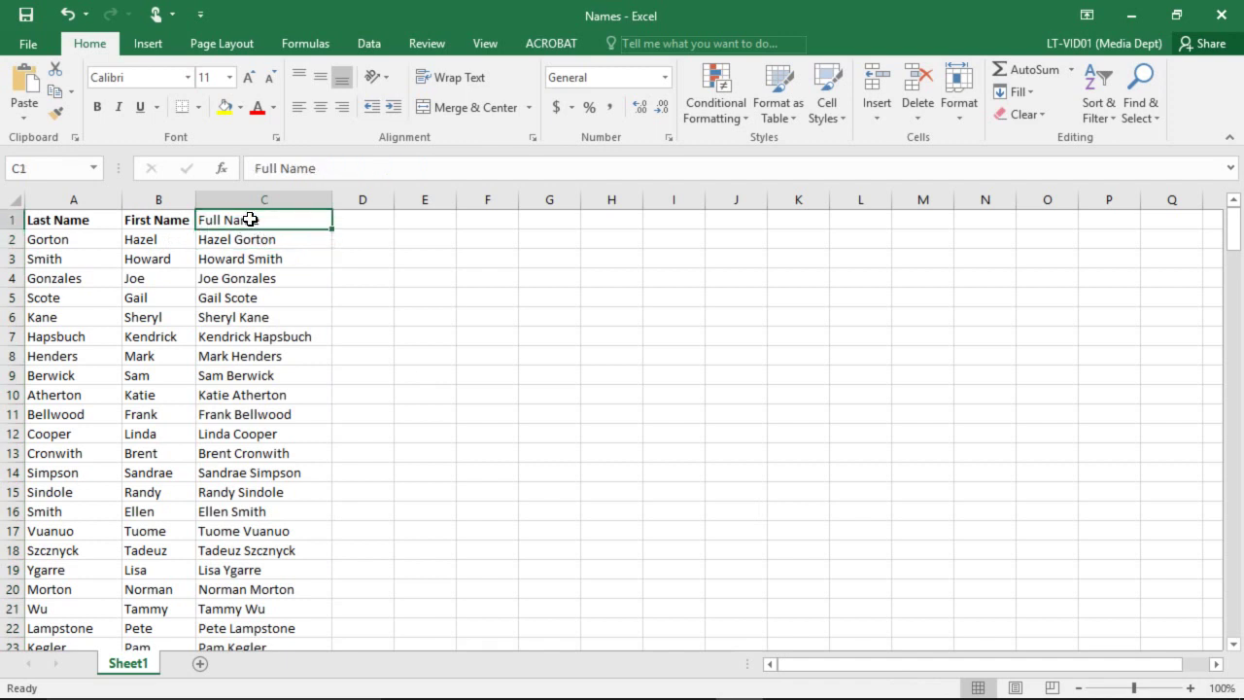
{"action": "left_click", "coordinate": [98, 107]}
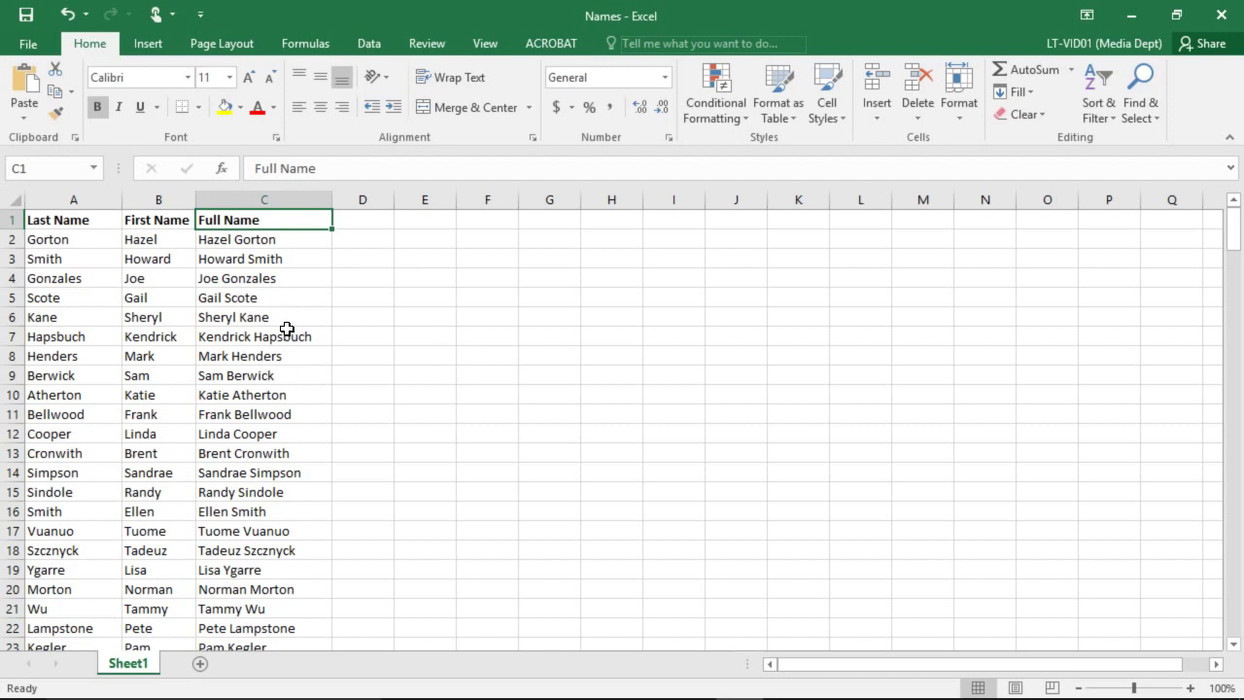
- Add the header 'Full Name 2' in D1
{"action": "left_click", "coordinate": [345, 239]}
{"action": "left_click", "coordinate": [363, 219]}
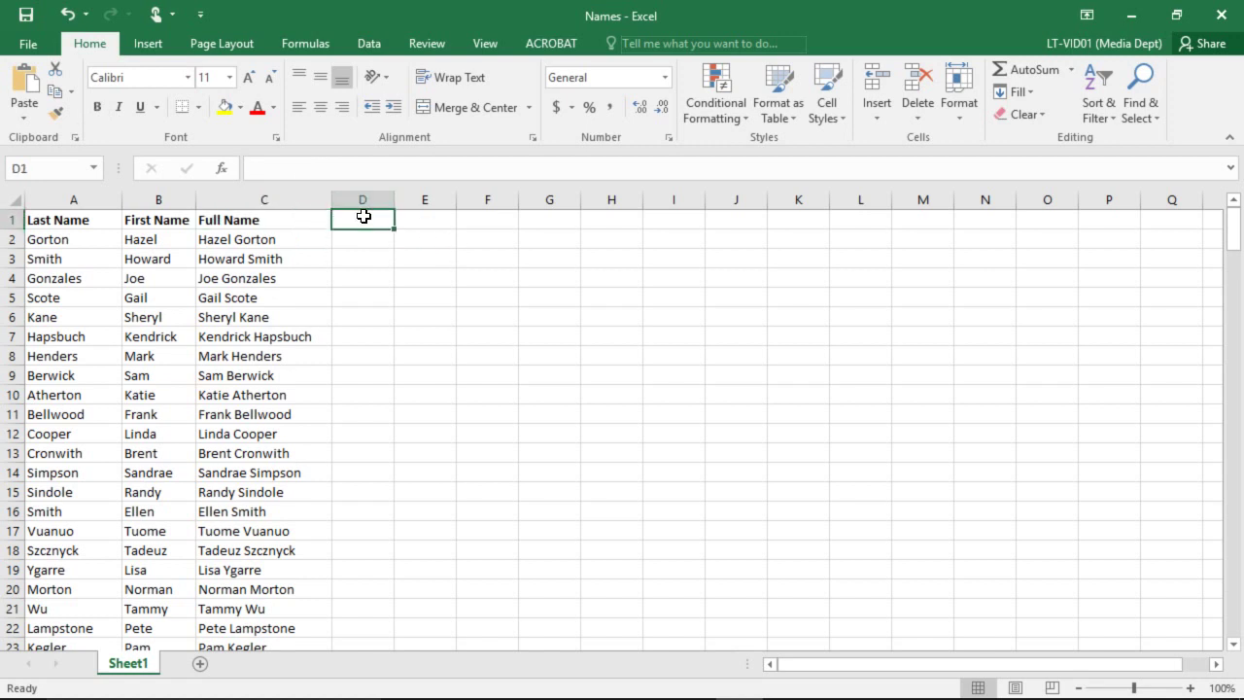
{"action": "type", "text": "Full Name 2"}
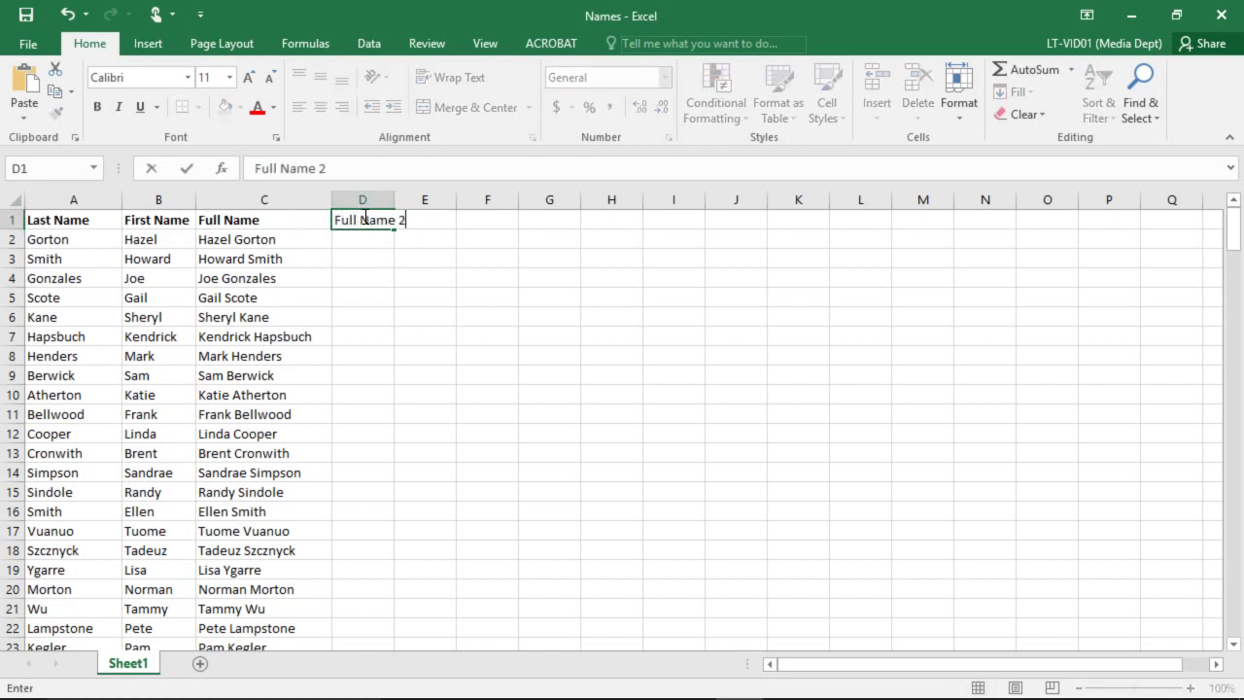
{"action": "key", "text": "Return"}
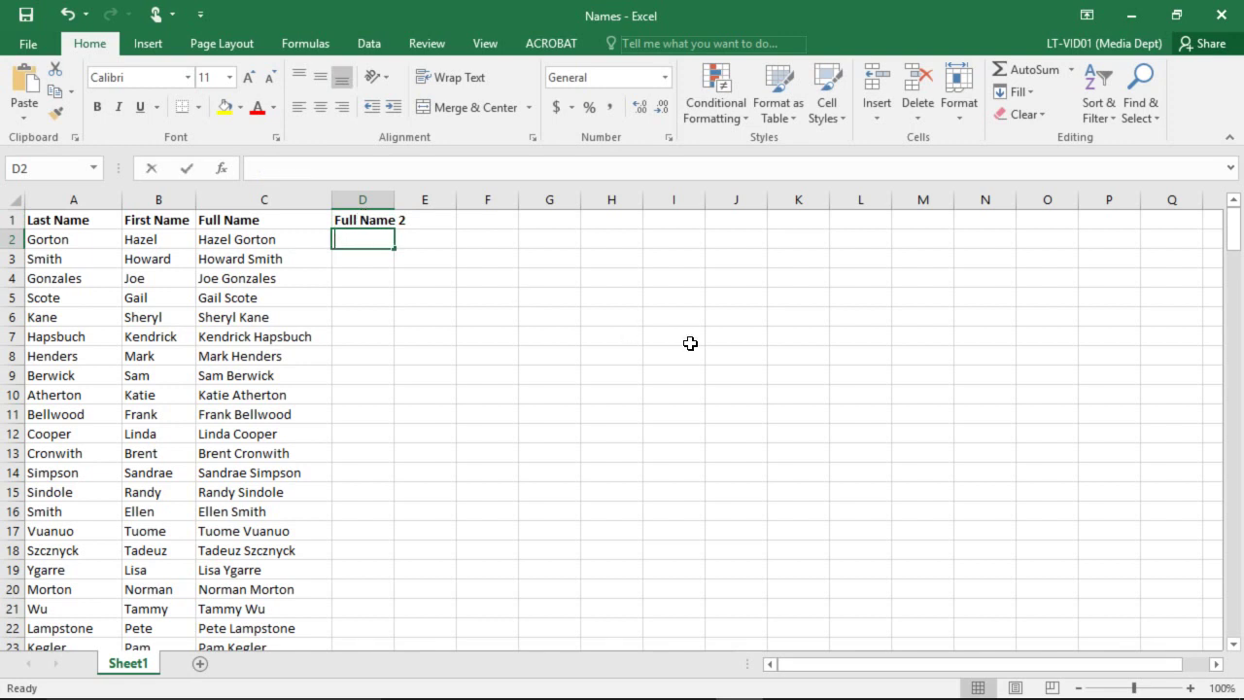
- Enter the formula =B2&" "&A2 in D2 to join first and last name
{"action": "type", "text": "="}
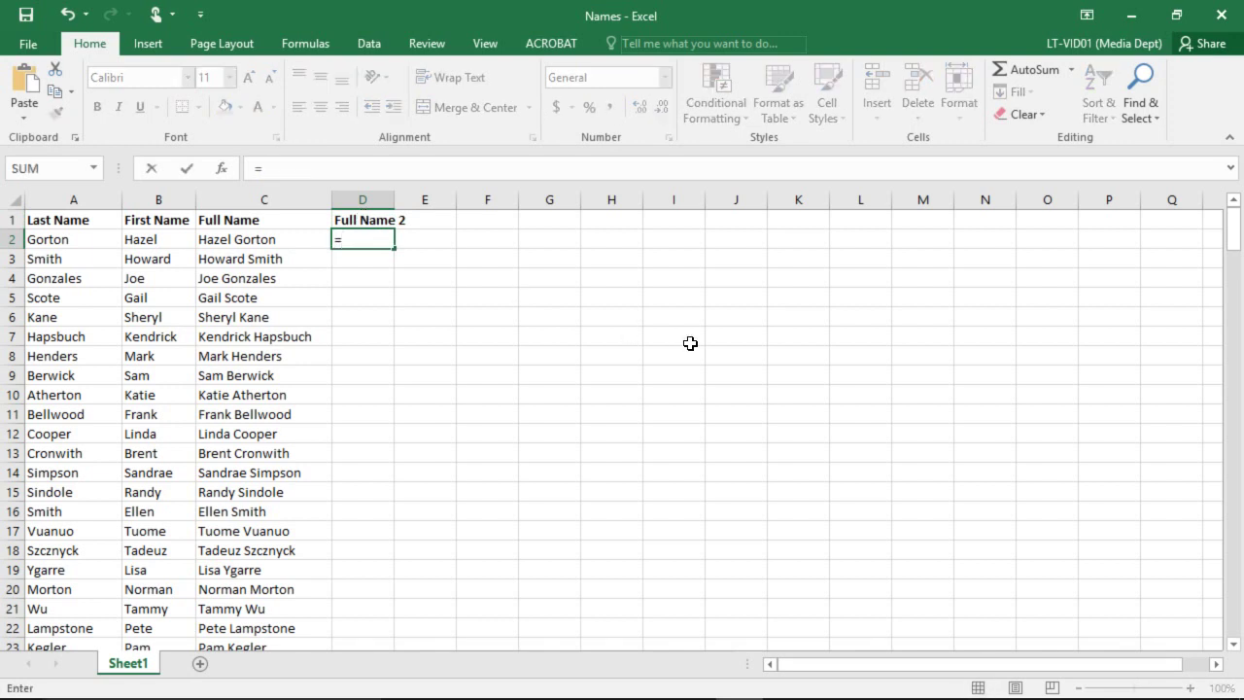
{"action": "left_click", "coordinate": [160, 240]}
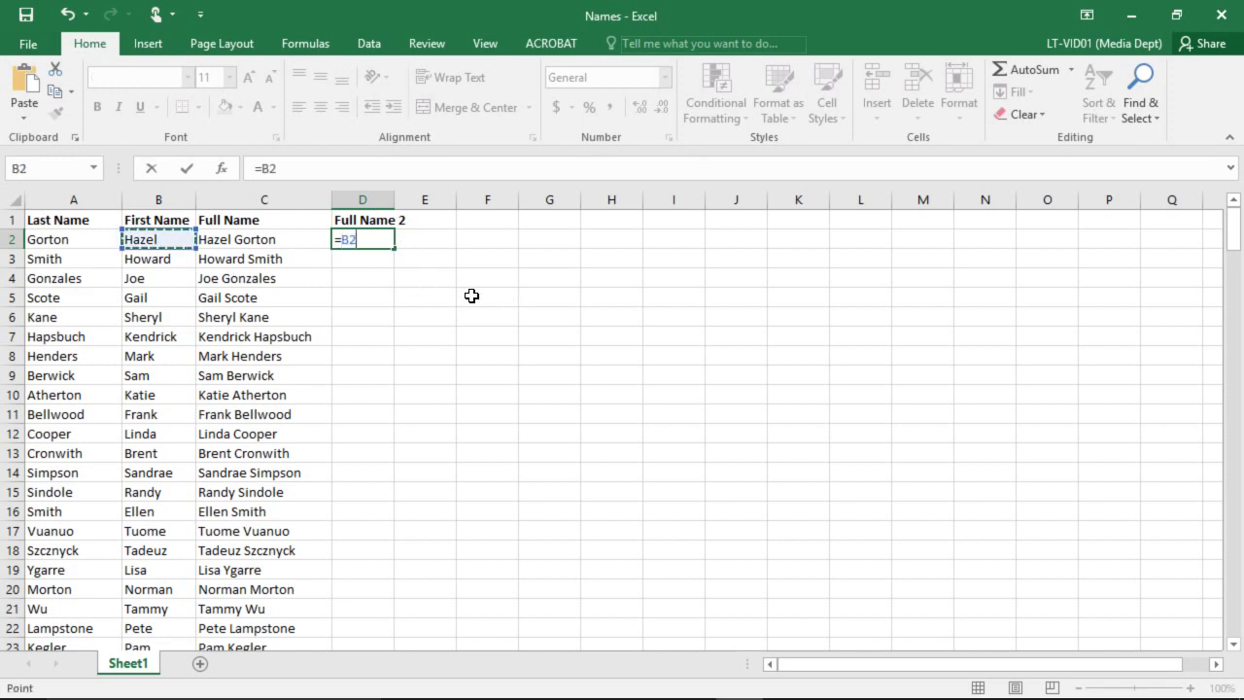
{"action": "type", "text": "&\" \""}
{"action": "type", "text": "&"}
{"action": "left_click", "coordinate": [90, 238]}
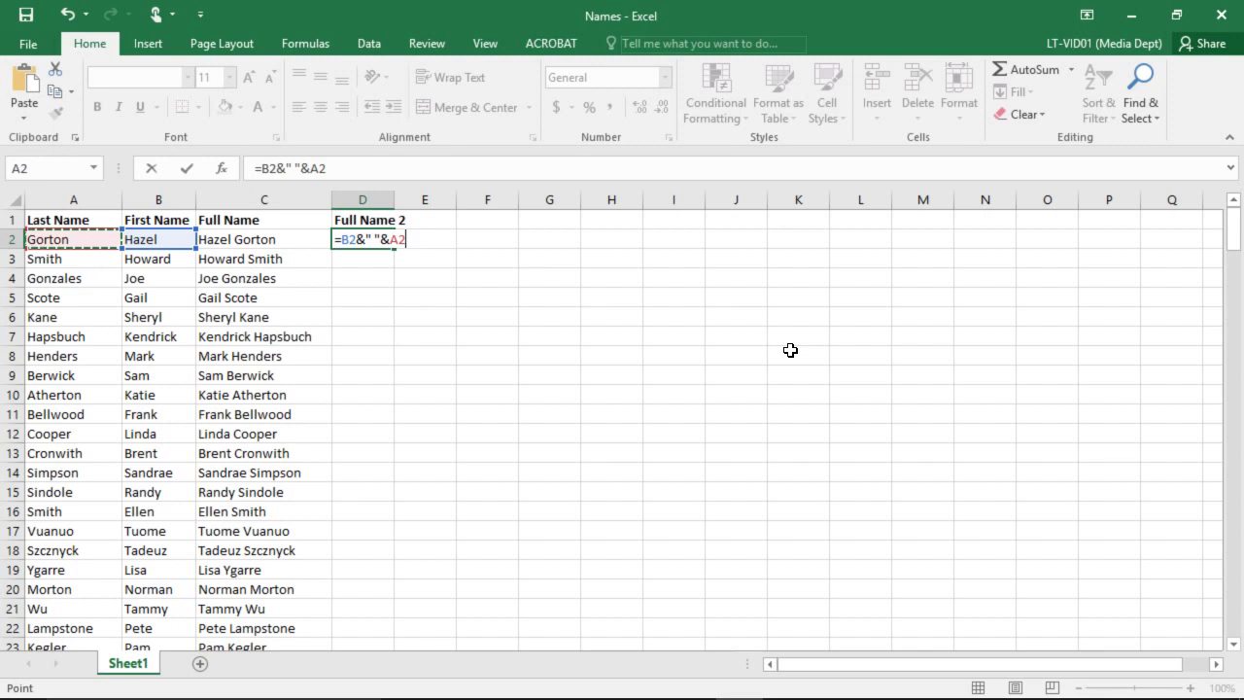
{"action": "key", "text": "Return"}
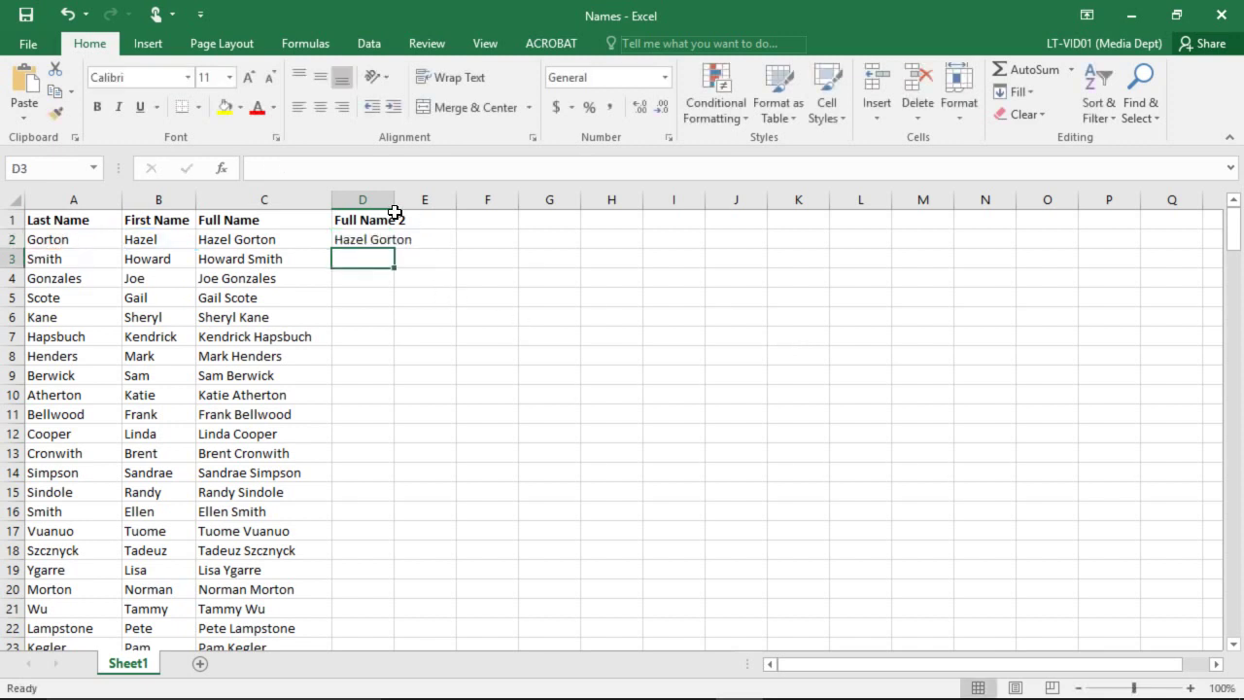
{"action": "left_click", "coordinate": [393, 241]}
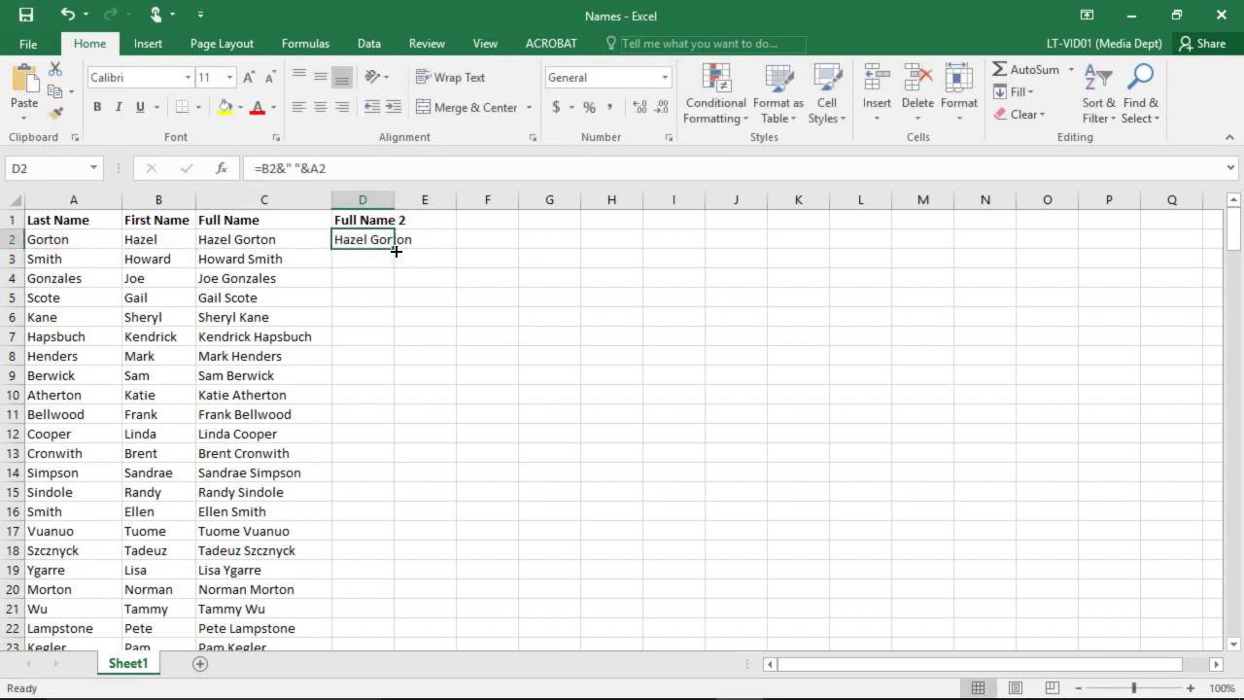
- Fill the D2 formula down all name rows and autofit column D
{"action": "double_click", "coordinate": [393, 250]}
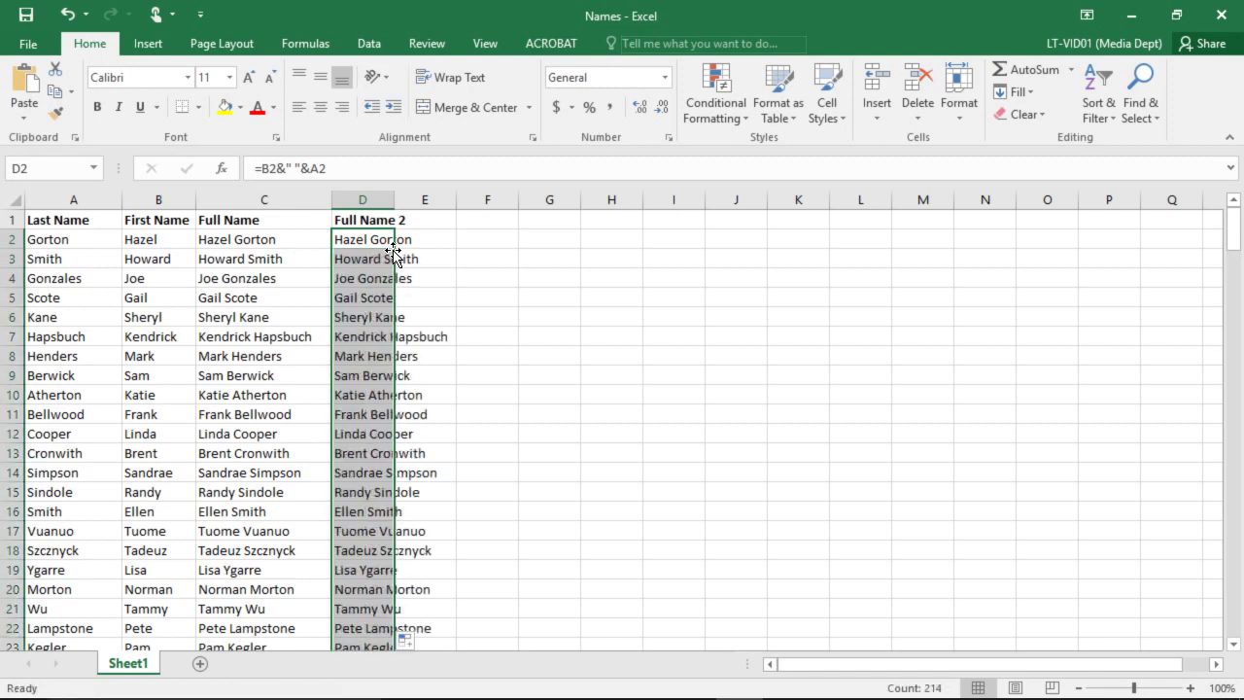
{"action": "double_click", "coordinate": [394, 199]}
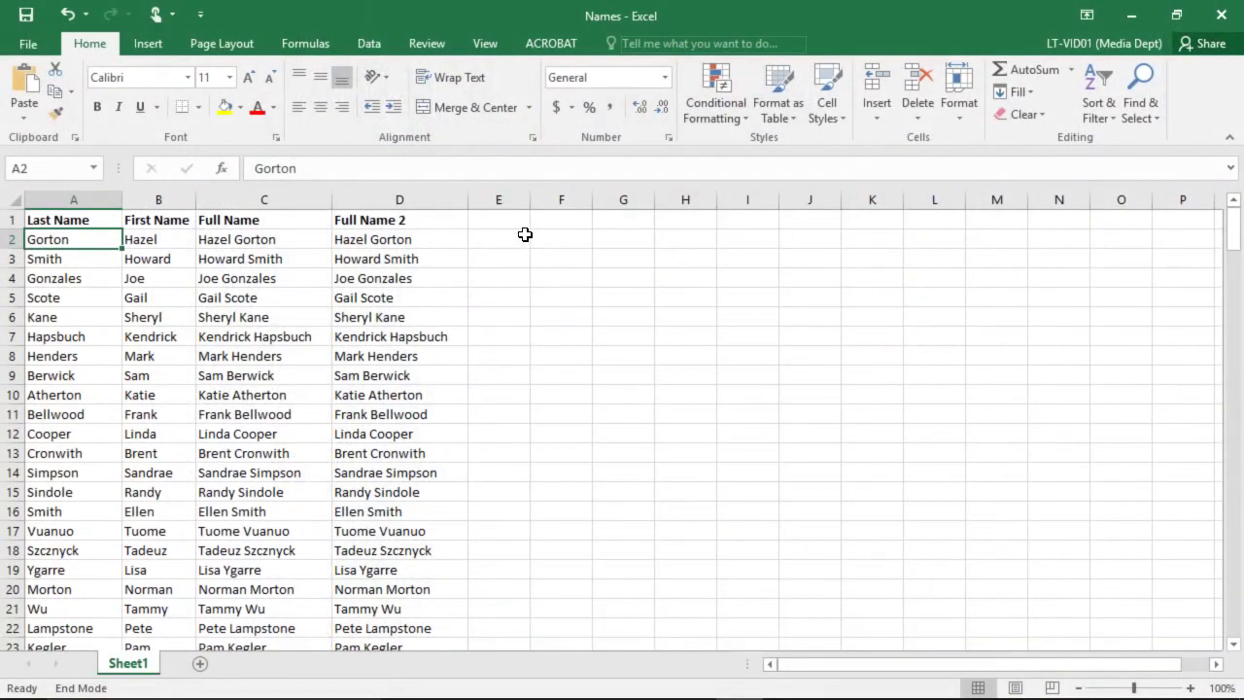
- Copy column D and paste it back as values only
{"action": "left_click", "coordinate": [386, 200]}
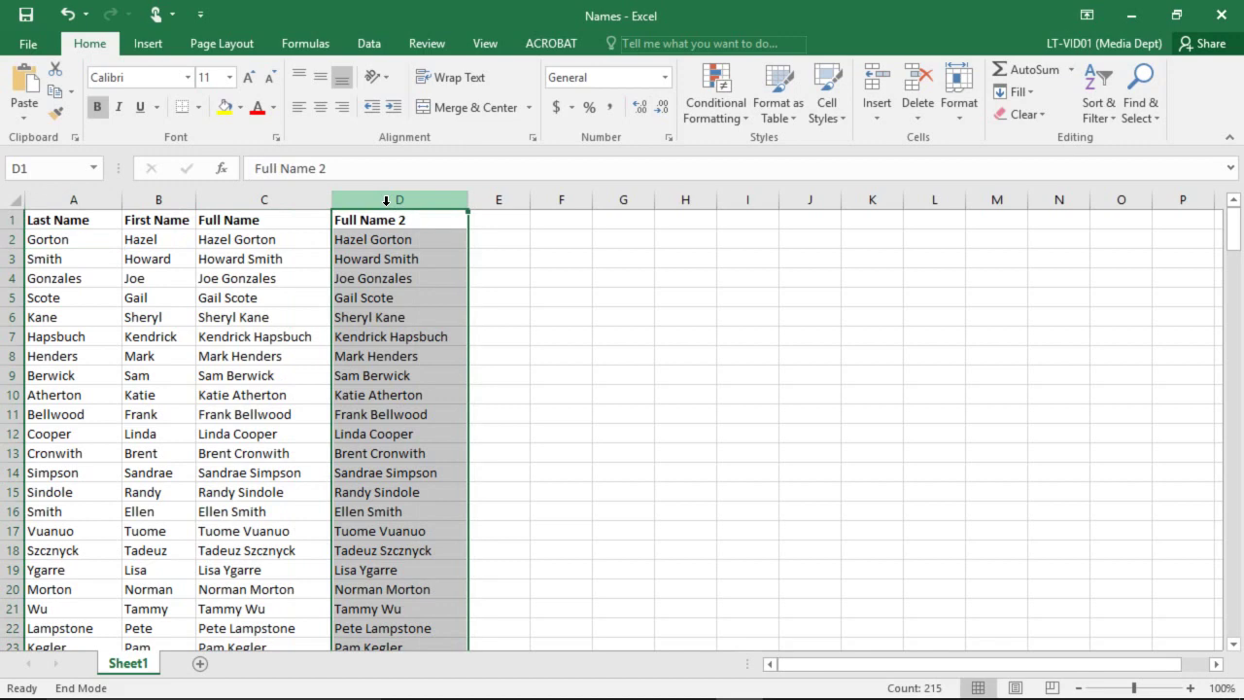
{"action": "left_click", "coordinate": [55, 95]}
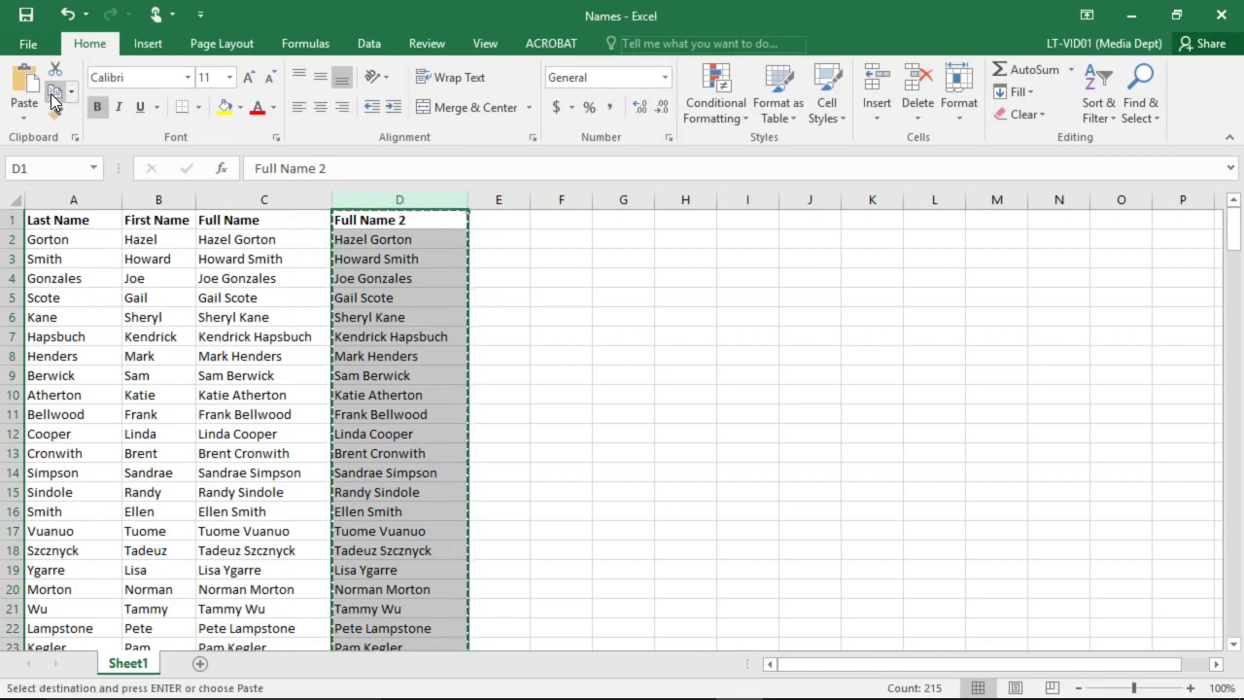
{"action": "left_click", "coordinate": [23, 115]}
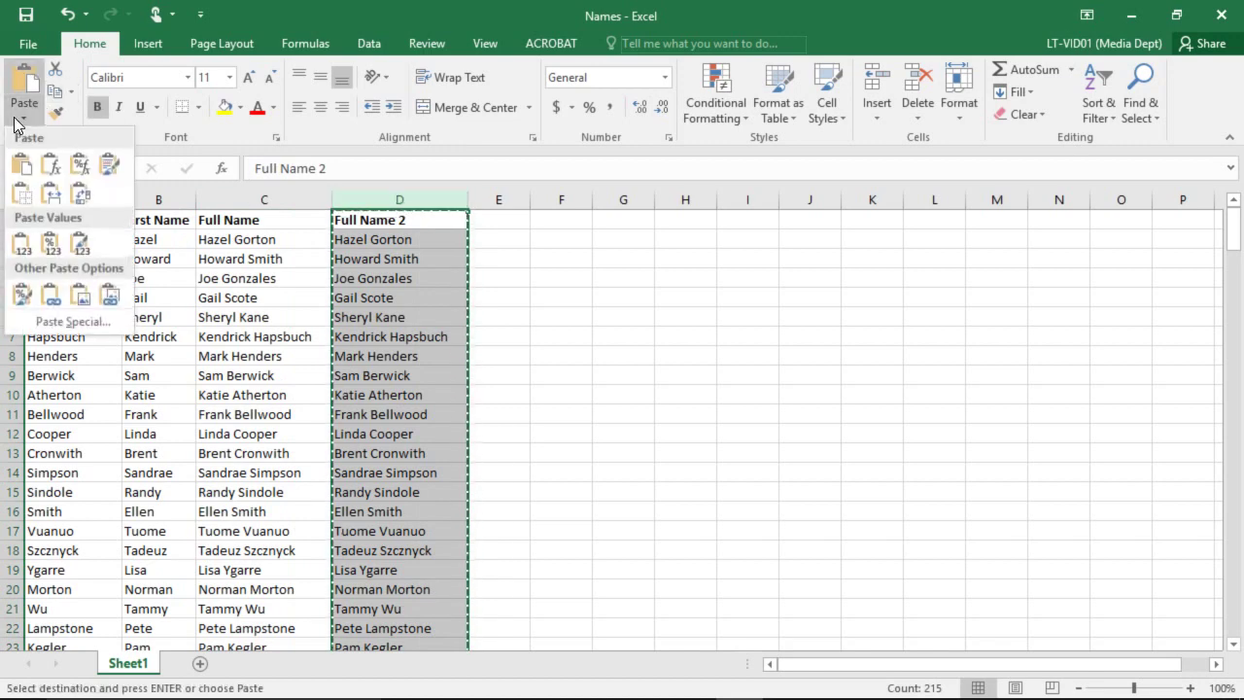
{"action": "left_click", "coordinate": [23, 245]}
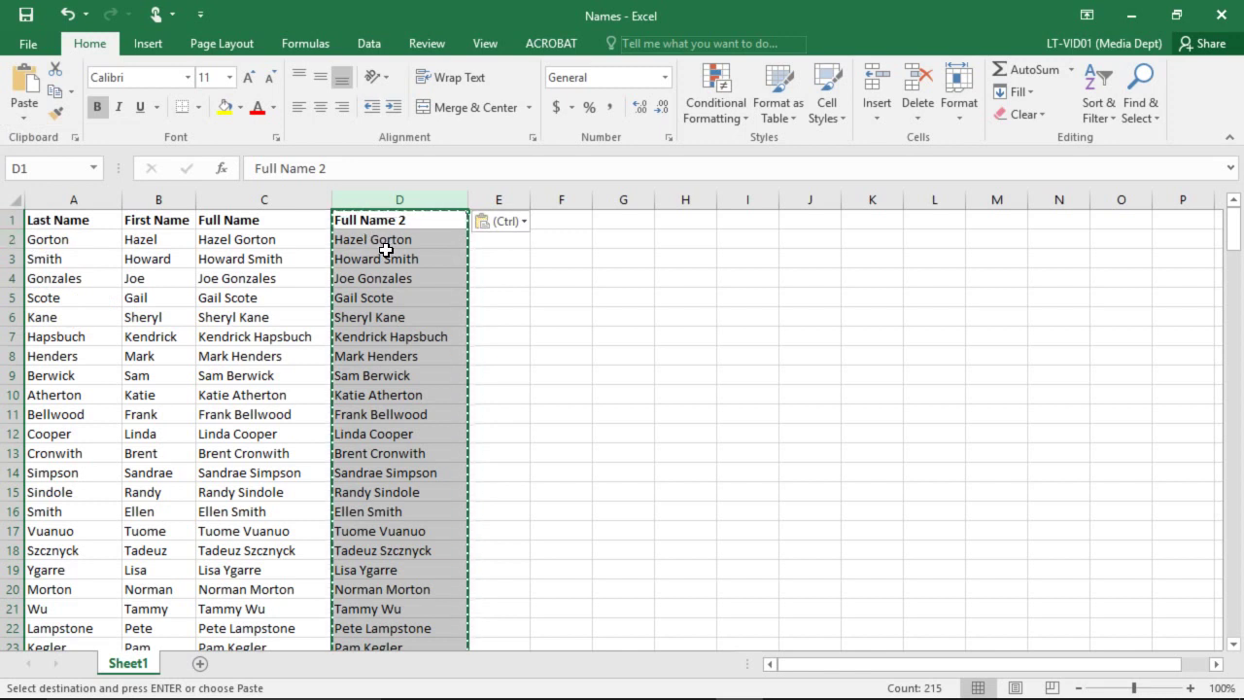
{"action": "key", "text": "Escape"}
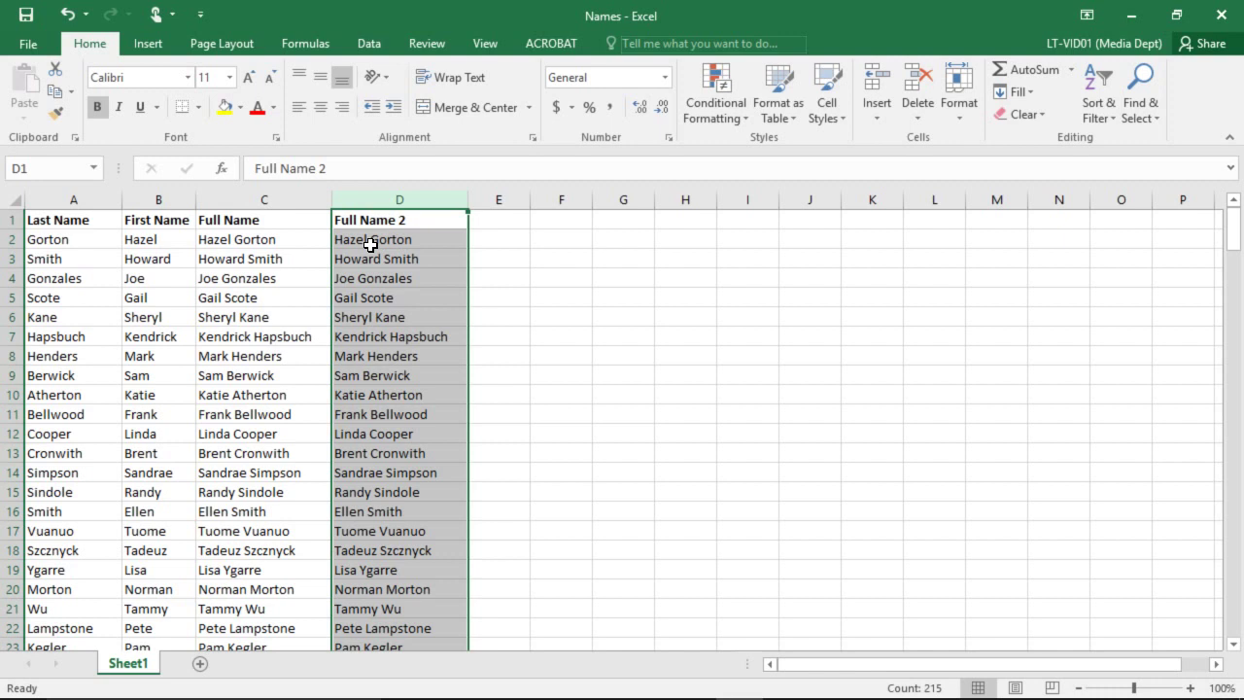
- Check that D3 now holds plain text rather than a formula
{"action": "left_click", "coordinate": [370, 245]}
{"action": "left_click", "coordinate": [361, 255]}
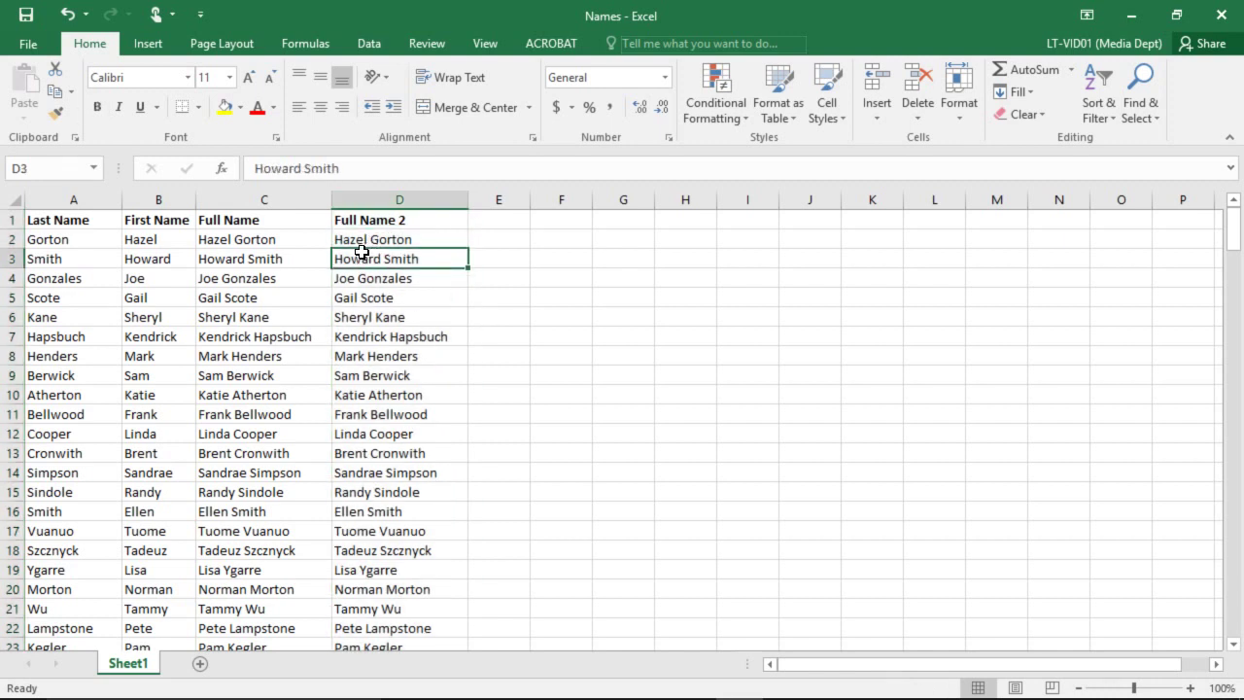
{"action": "left_click_drag", "start_coordinate": [340, 168], "coordinate": [254, 168]}
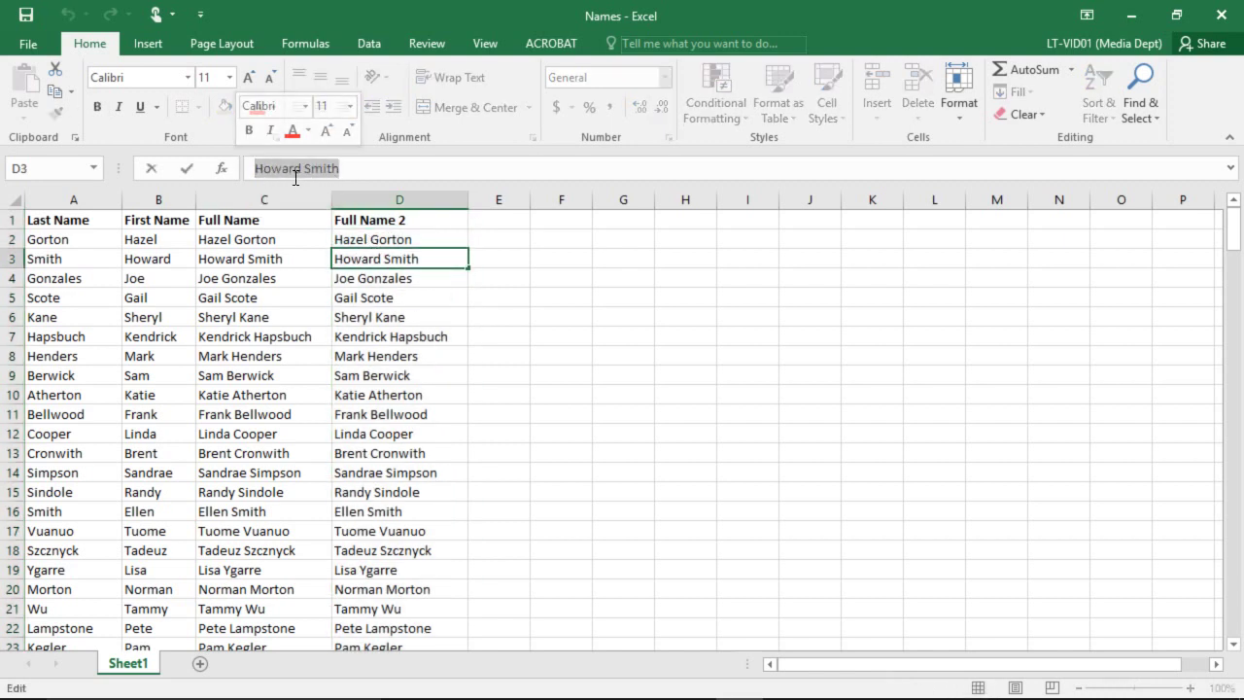
{"action": "left_click", "coordinate": [412, 236]}
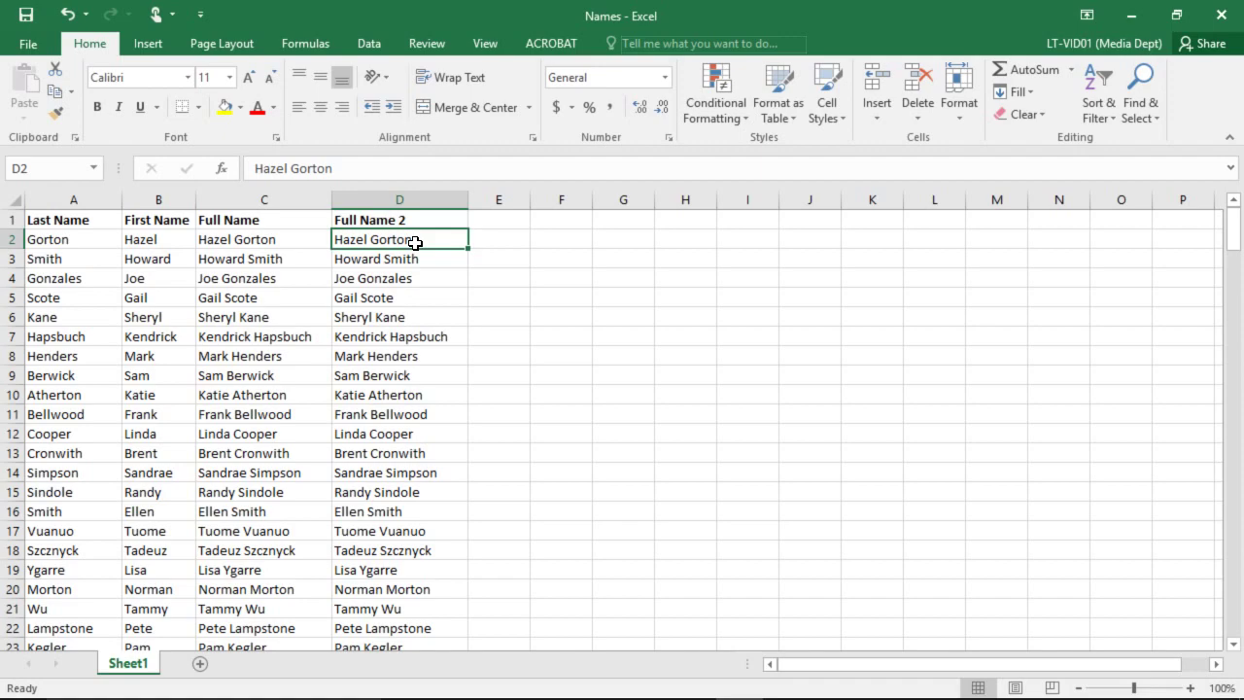
- Select the full names down to D215, then scroll back to the top
{"action": "key", "text": "ctrl+shift+Down"}
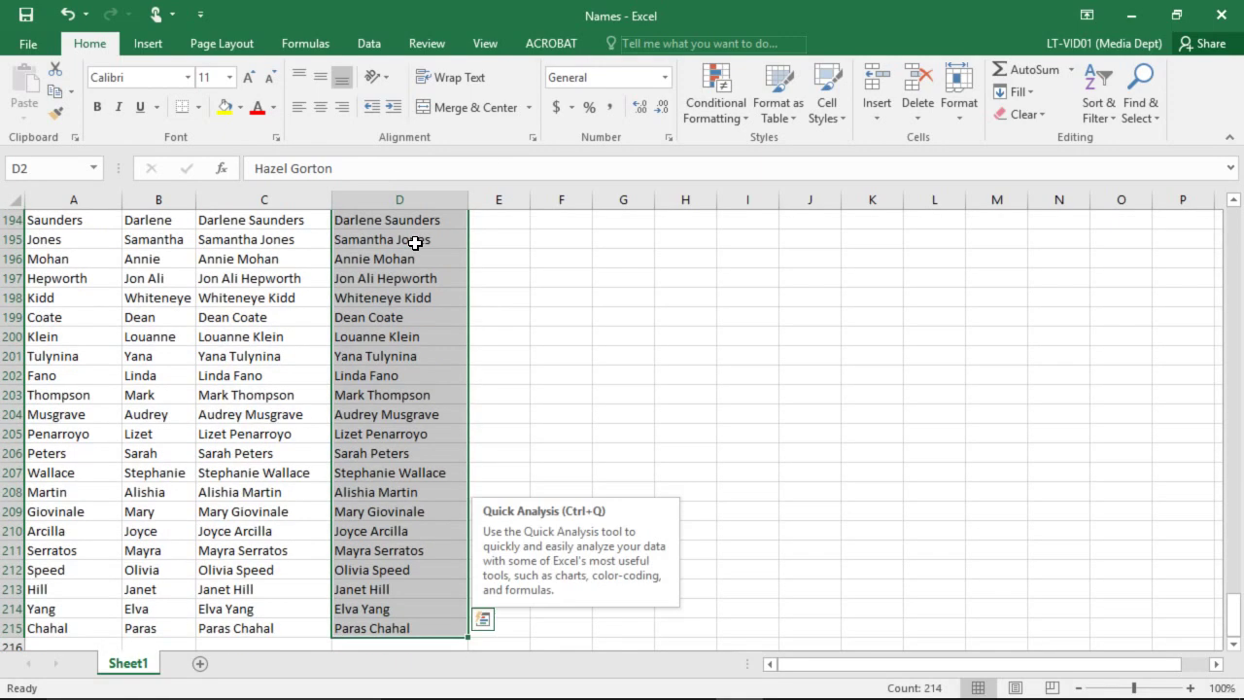
{"action": "scroll", "coordinate": [431, 476], "scroll_direction": "up", "scroll_amount": 6}
{"action": "scroll", "coordinate": [431, 464], "scroll_direction": "up", "scroll_amount": 6}
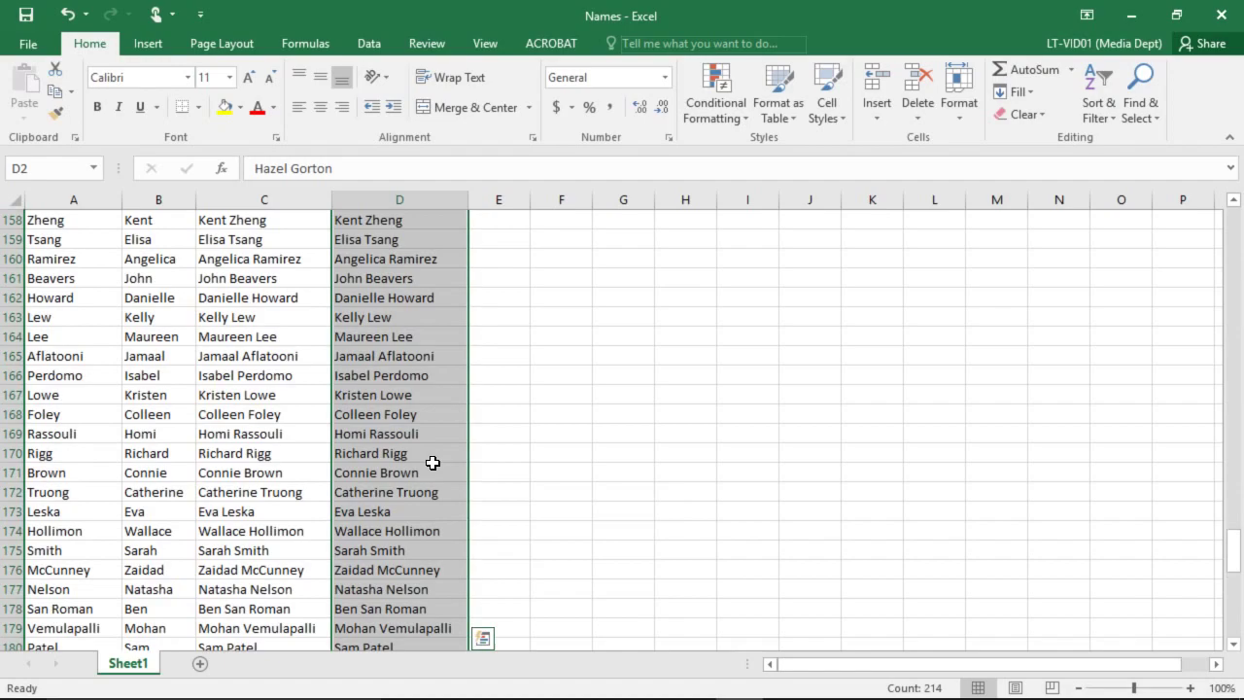
{"action": "scroll", "coordinate": [432, 463], "scroll_direction": "up", "scroll_amount": 6}
{"action": "scroll", "coordinate": [433, 463], "scroll_direction": "up", "scroll_amount": 7}
{"action": "scroll", "coordinate": [433, 463], "scroll_direction": "up", "scroll_amount": 6}
{"action": "scroll", "coordinate": [432, 463], "scroll_direction": "up", "scroll_amount": 6}
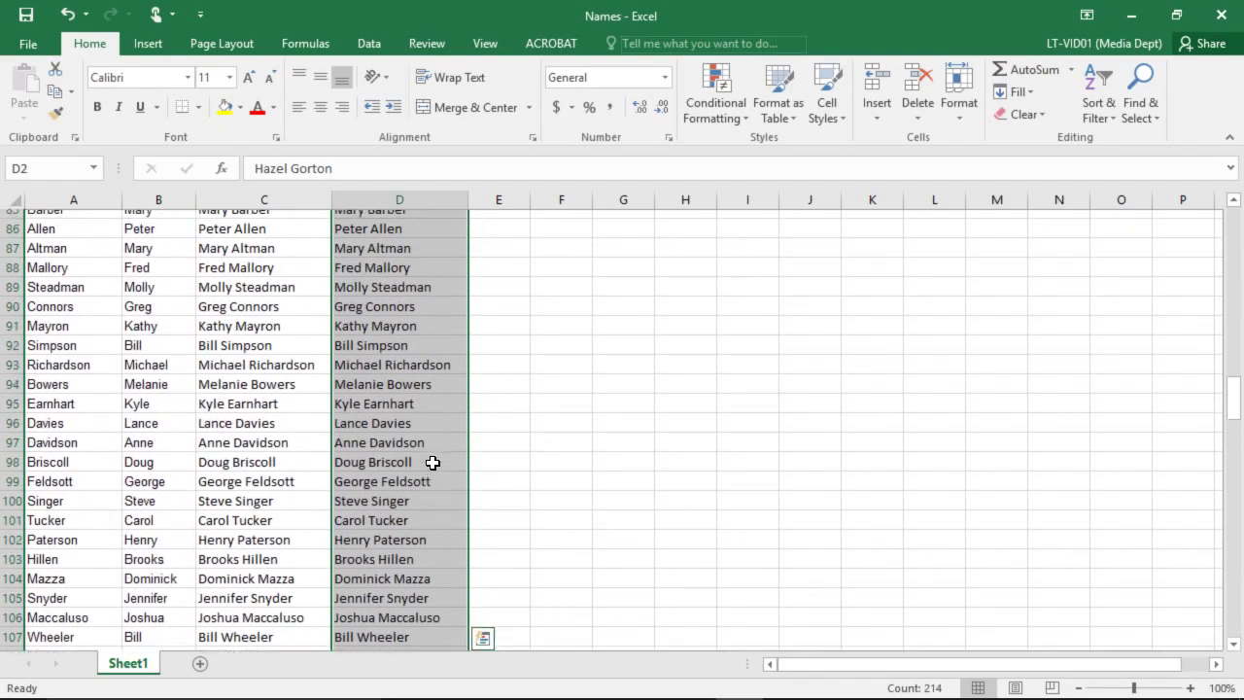
{"action": "scroll", "coordinate": [433, 462], "scroll_direction": "up", "scroll_amount": 8}
{"action": "scroll", "coordinate": [432, 463], "scroll_direction": "up", "scroll_amount": 10}
{"action": "scroll", "coordinate": [433, 462], "scroll_direction": "up", "scroll_amount": 7}
{"action": "scroll", "coordinate": [432, 462], "scroll_direction": "up", "scroll_amount": 3}
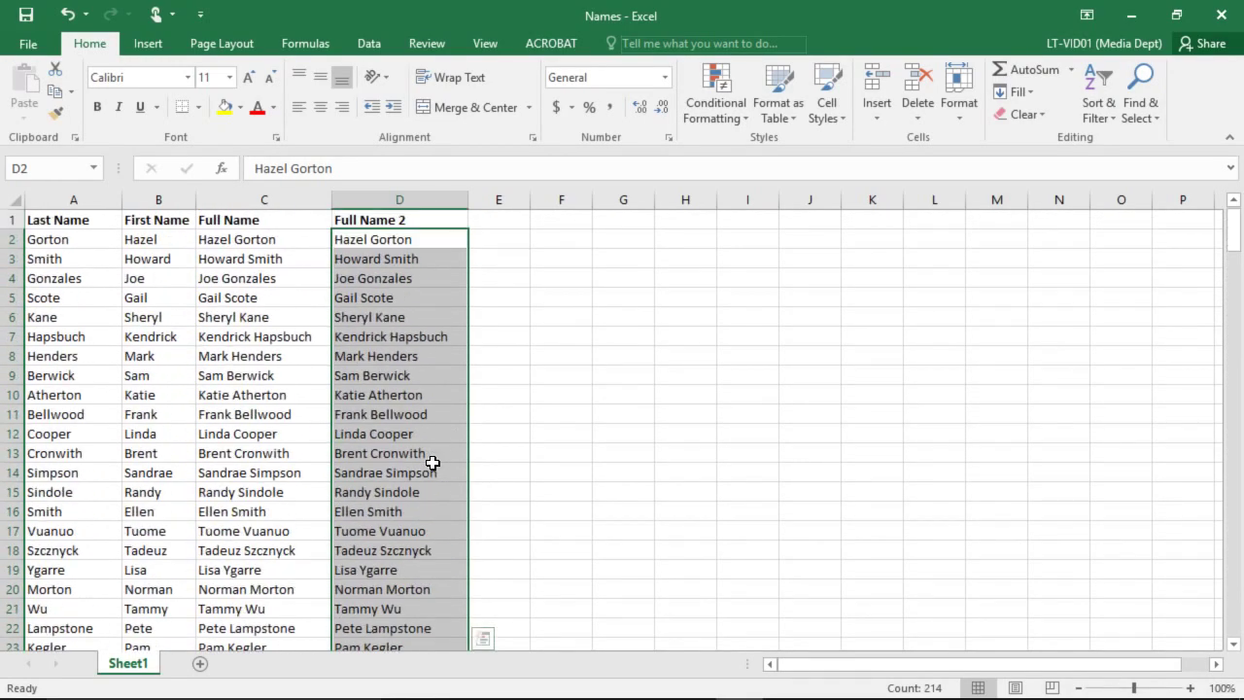
- Reselect D2:D215 and bring up the Data ribbon
{"action": "left_click", "coordinate": [374, 234]}
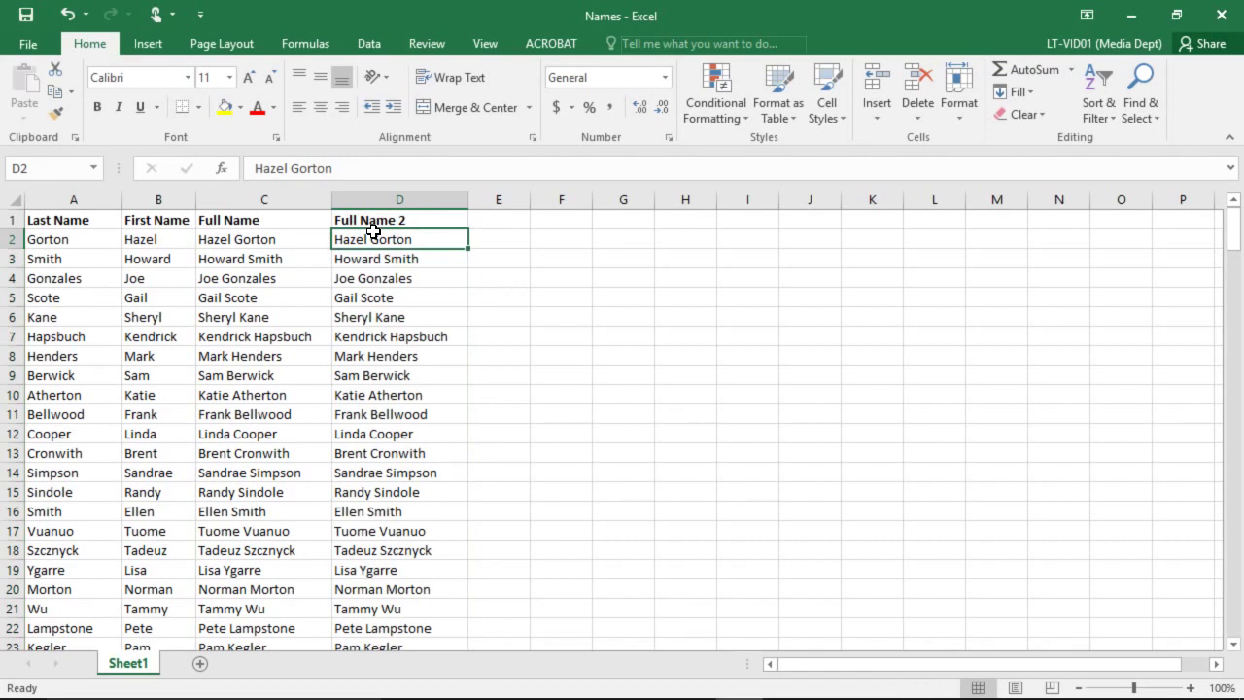
{"action": "key", "text": "ctrl+shift+Down"}
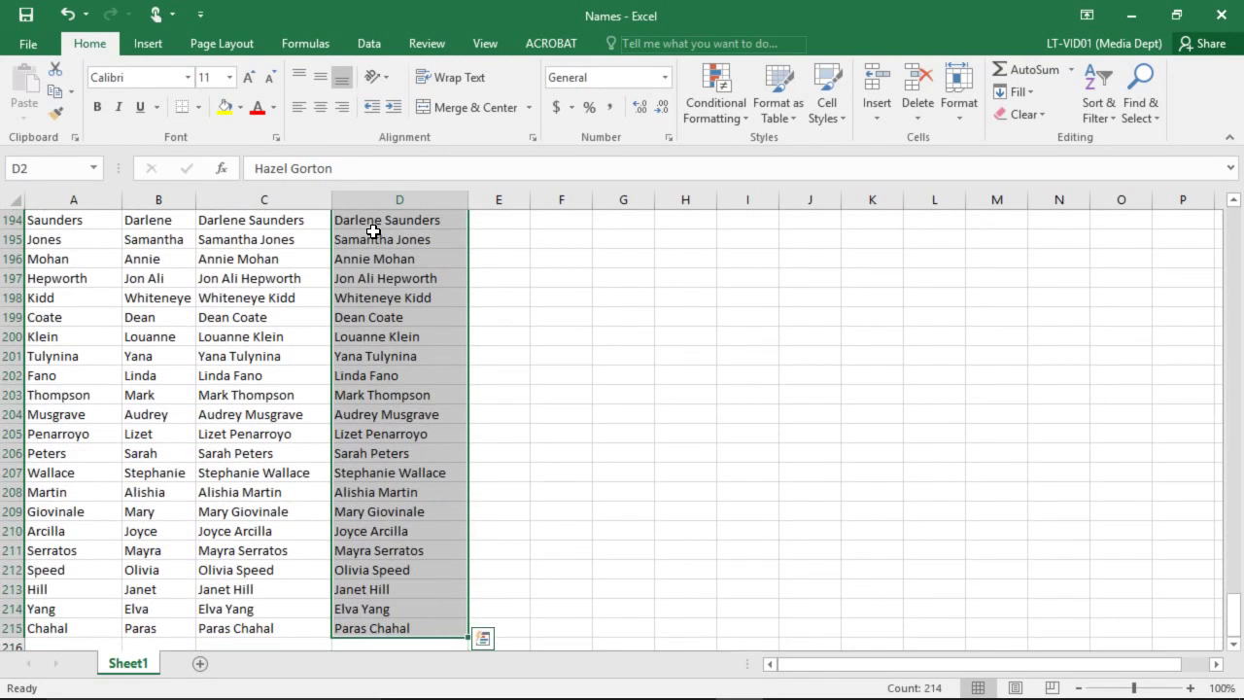
{"action": "scroll", "coordinate": [463, 345], "scroll_direction": "down", "scroll_amount": 2}
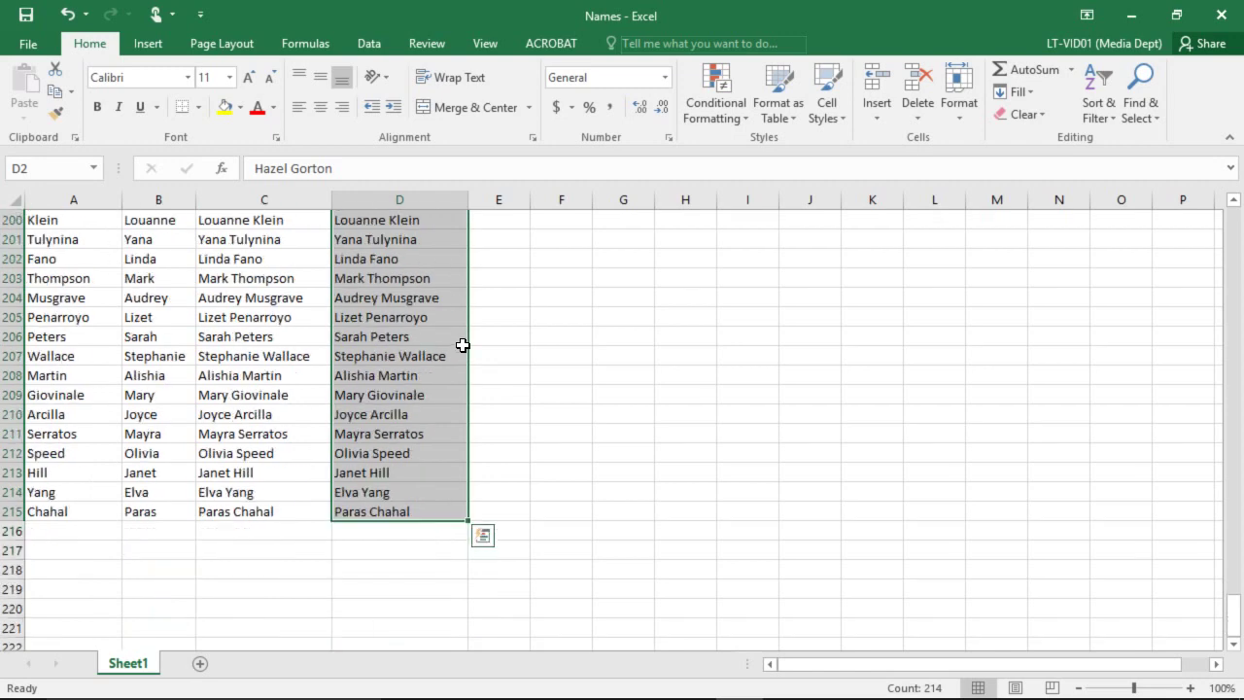
{"action": "scroll", "coordinate": [462, 345], "scroll_direction": "up", "scroll_amount": 1}
{"action": "scroll", "coordinate": [462, 345], "scroll_direction": "up", "scroll_amount": 2}
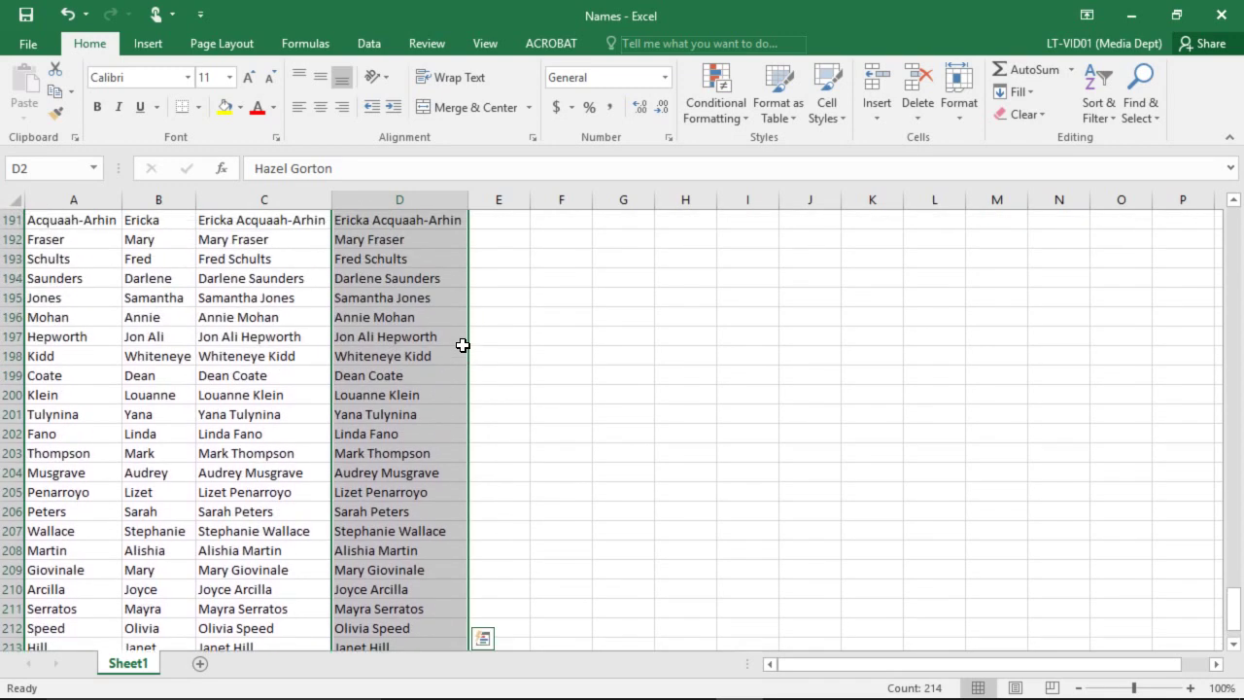
{"action": "left_click", "coordinate": [371, 44]}
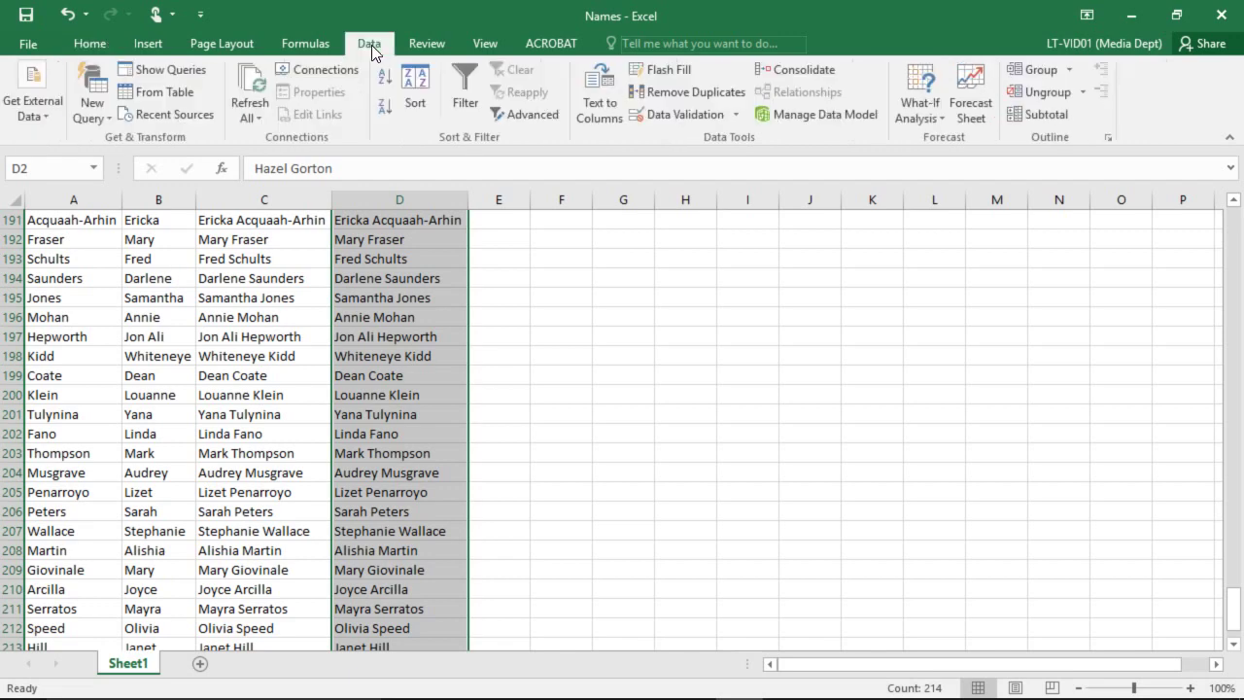
- Run Text to Columns, Delimited on Space instead of Tab, splitting names into D and E
{"action": "left_click", "coordinate": [605, 107]}
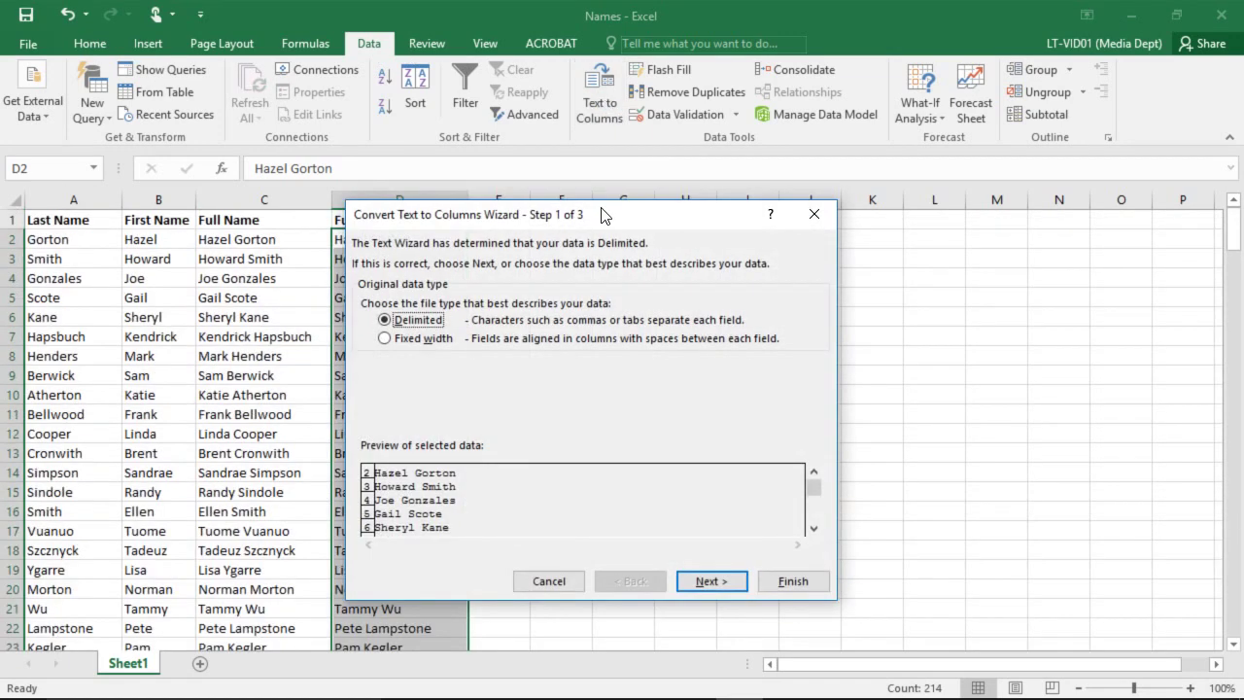
{"action": "left_click_drag", "start_coordinate": [603, 214], "coordinate": [759, 241]}
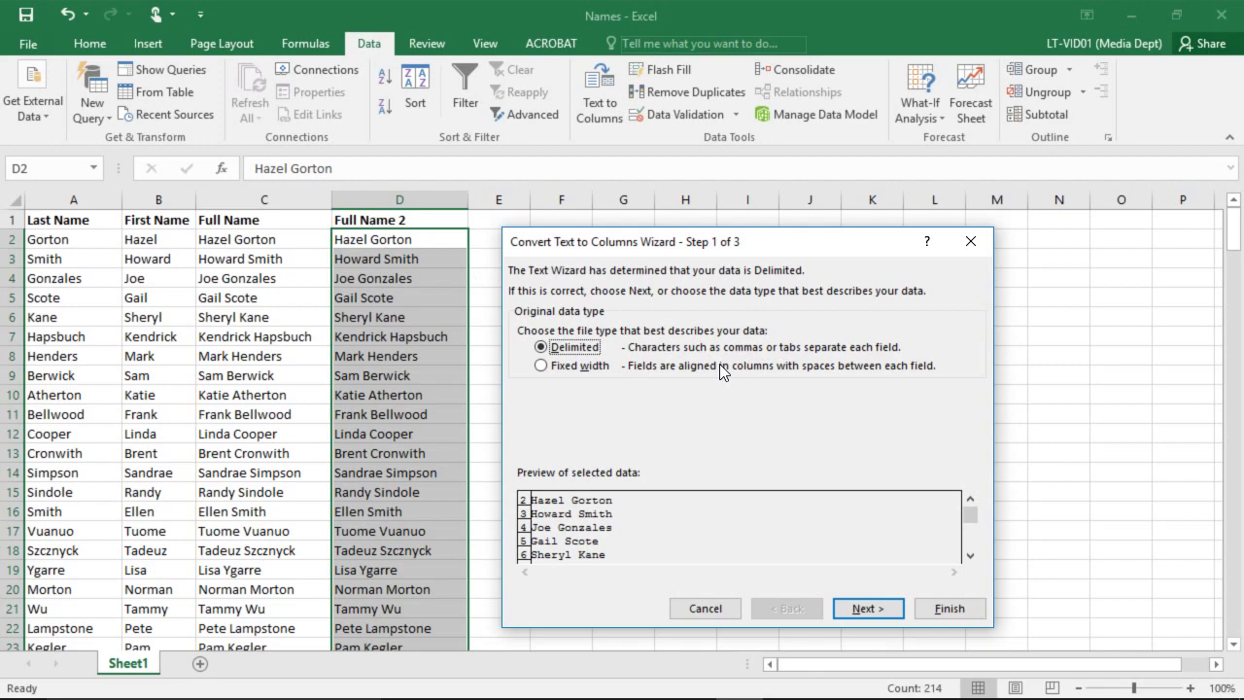
{"action": "left_click", "coordinate": [882, 611]}
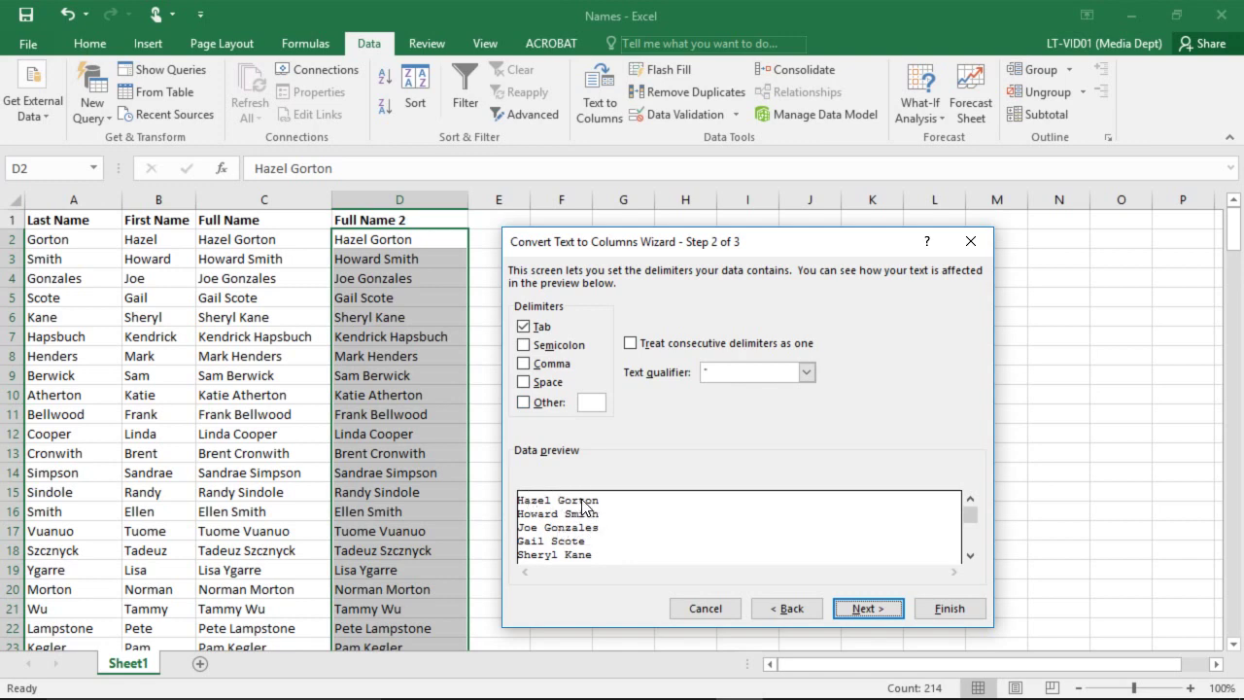
{"action": "left_click", "coordinate": [522, 327]}
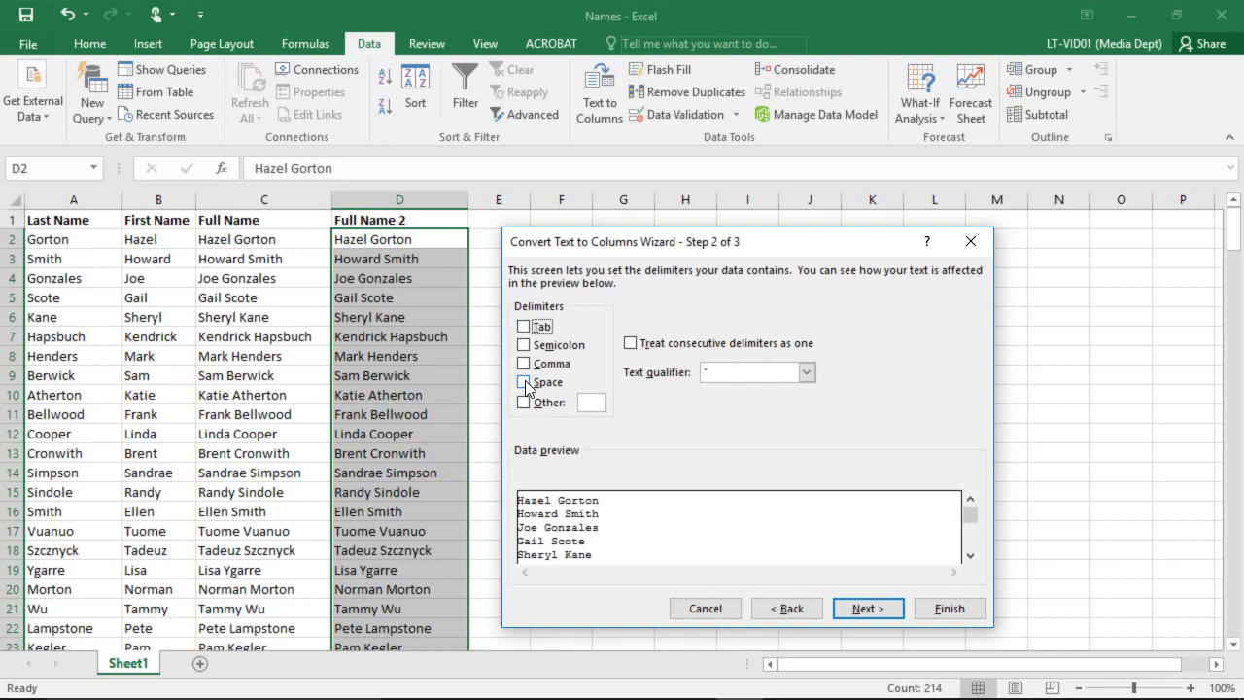
{"action": "left_click", "coordinate": [524, 382]}
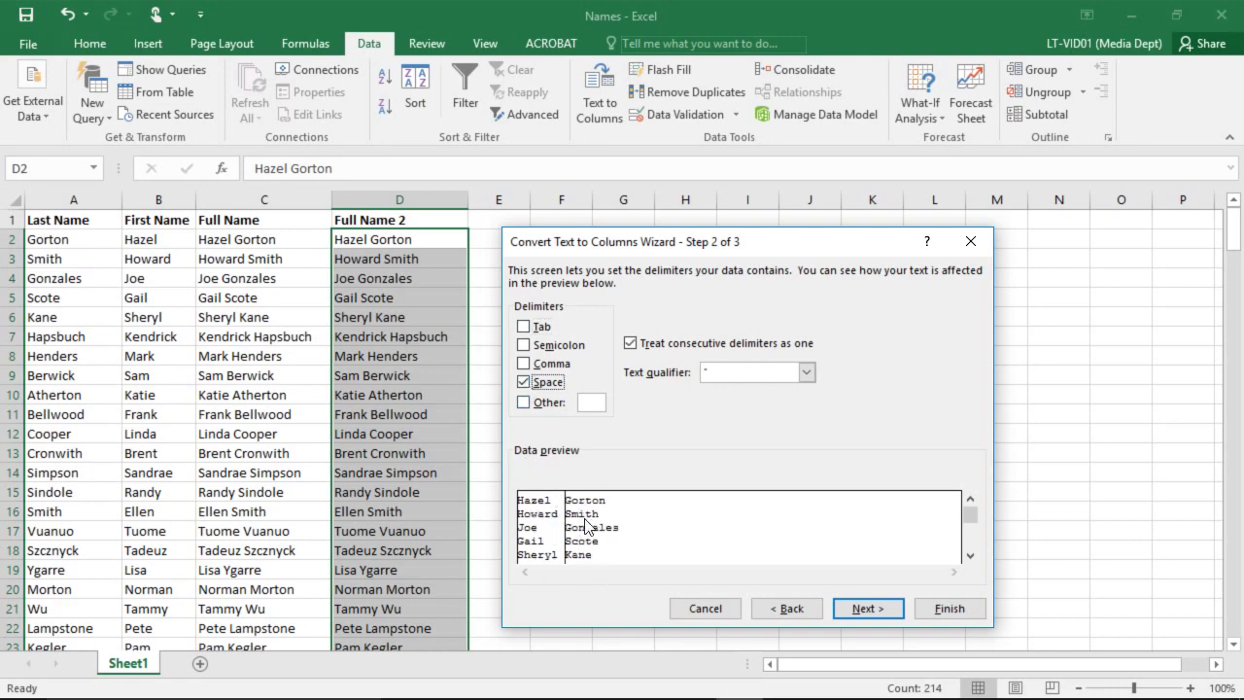
{"action": "left_click", "coordinate": [866, 607]}
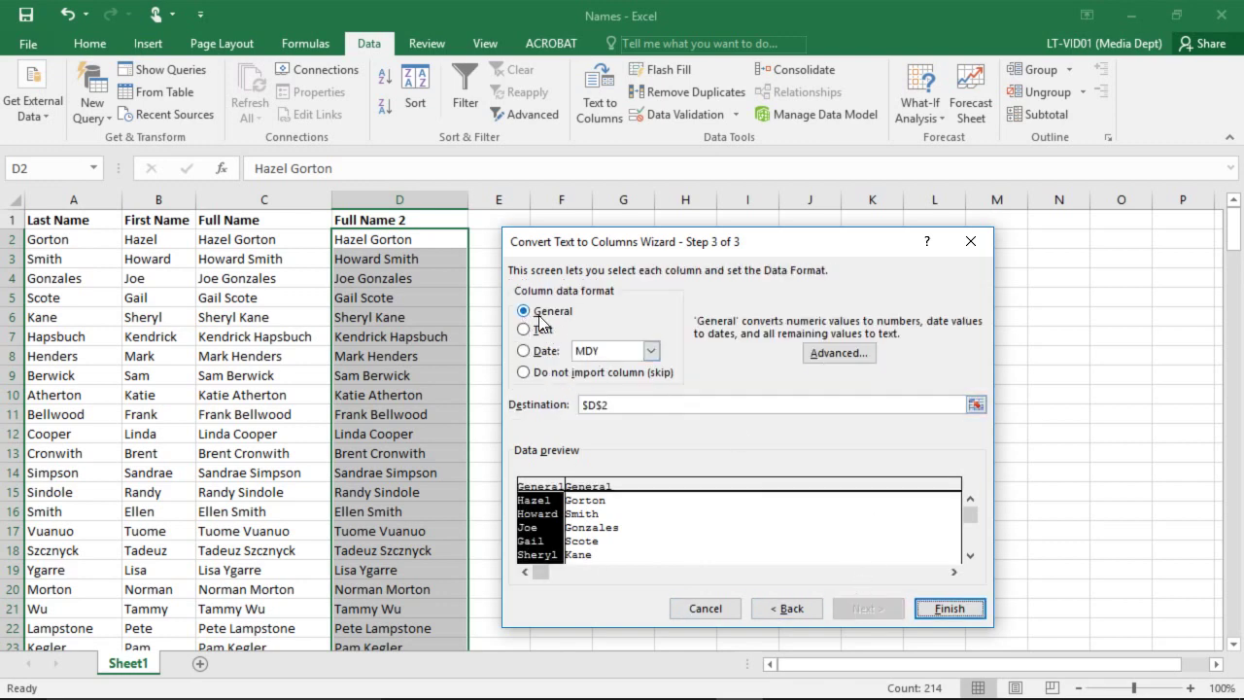
{"action": "left_click", "coordinate": [948, 610]}
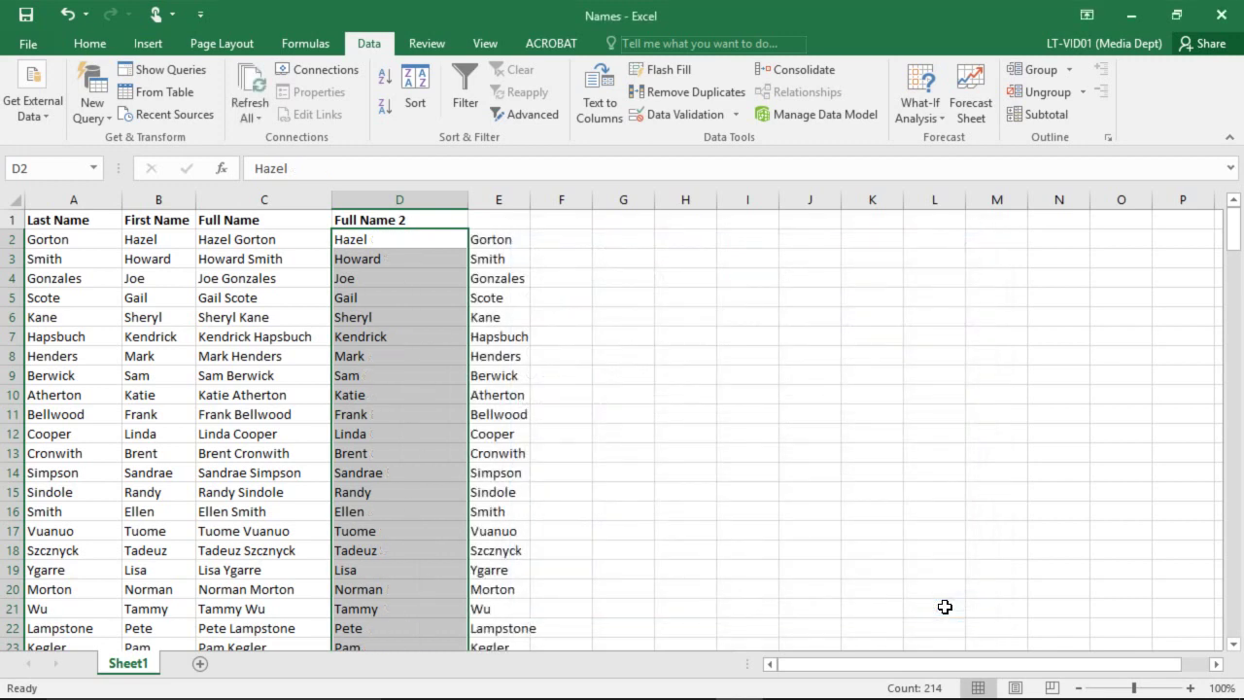
- Autofit column D to fit the first names
{"action": "left_click_drag", "start_coordinate": [489, 257], "coordinate": [489, 251]}
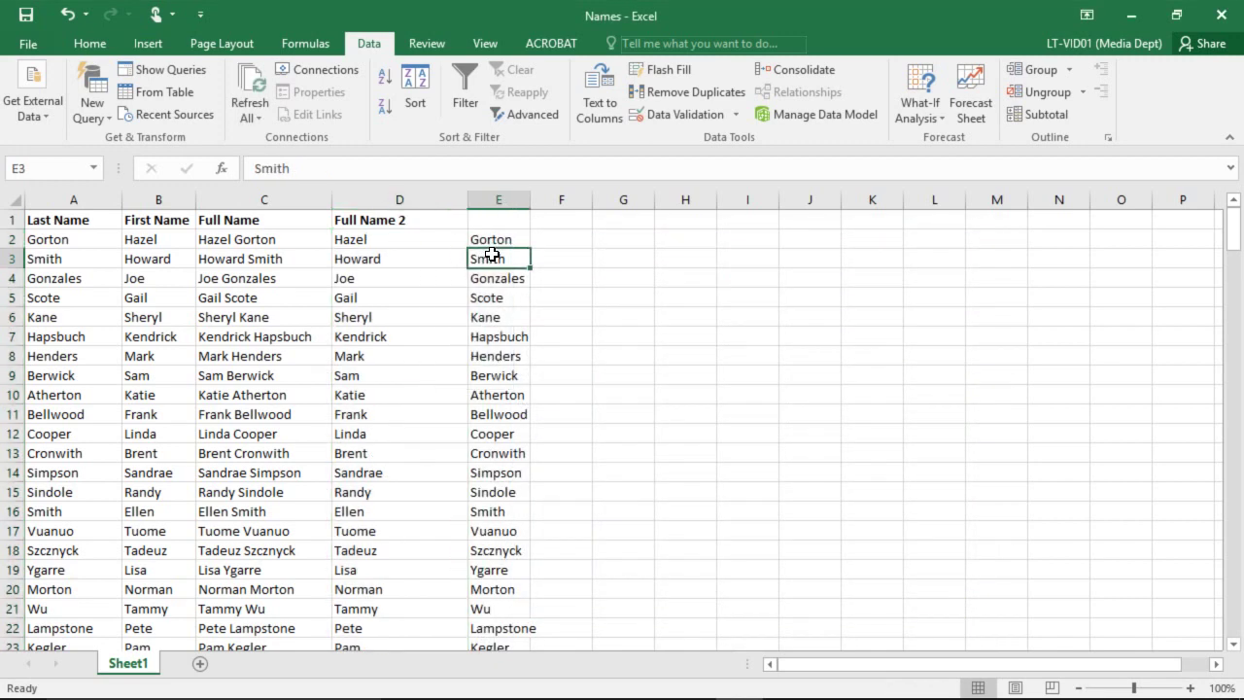
{"action": "left_click", "coordinate": [438, 238]}
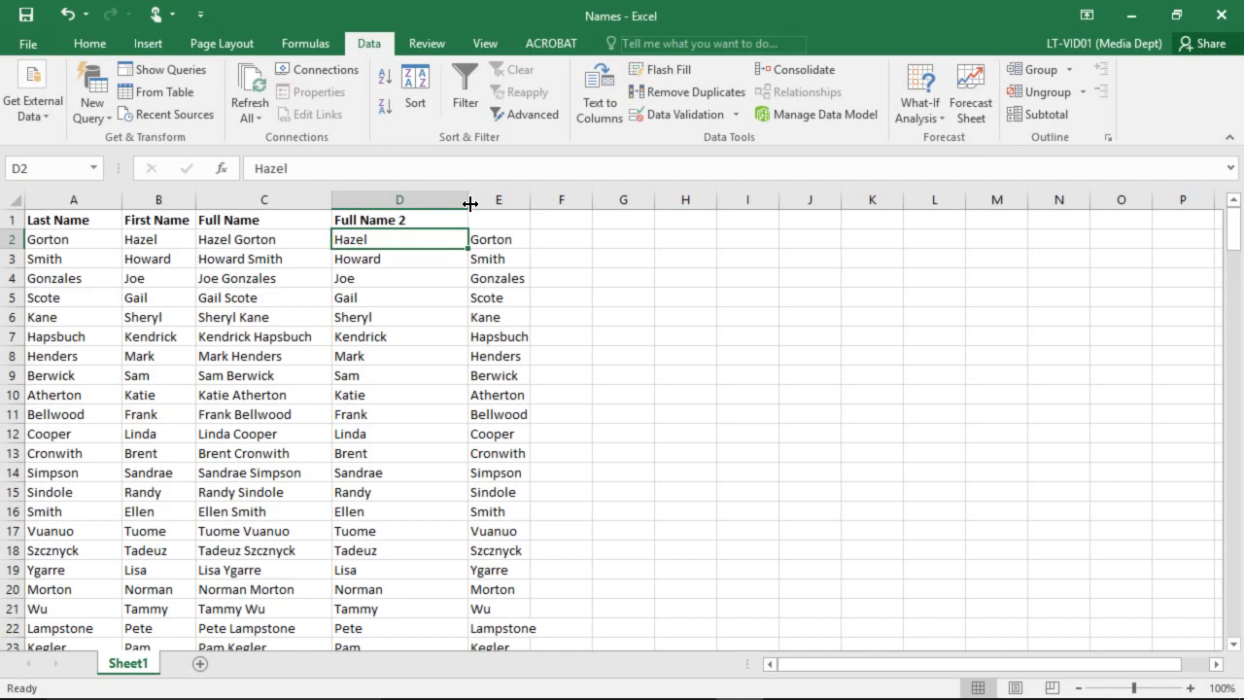
{"action": "double_click", "coordinate": [470, 203]}
- Label D1 'First Name' and E1 'Last Name' and make the headers bold
{"action": "left_click", "coordinate": [398, 219]}
{"action": "type", "text": "F"}
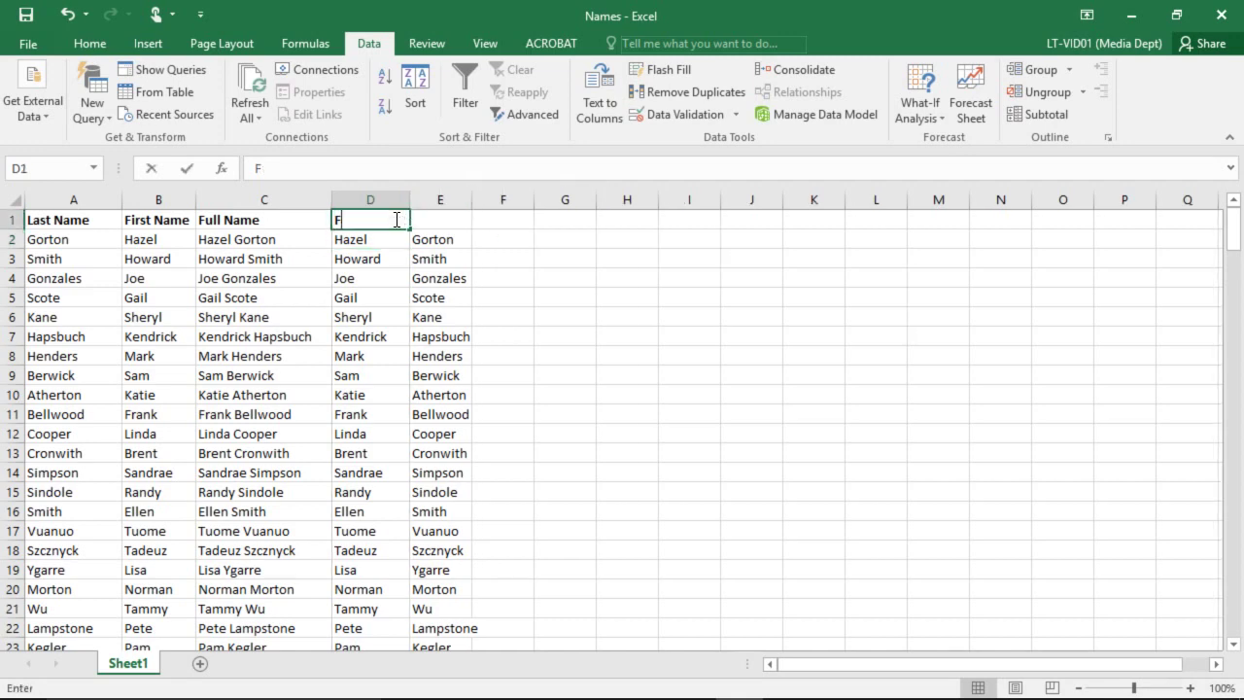
{"action": "type", "text": "Irs"}
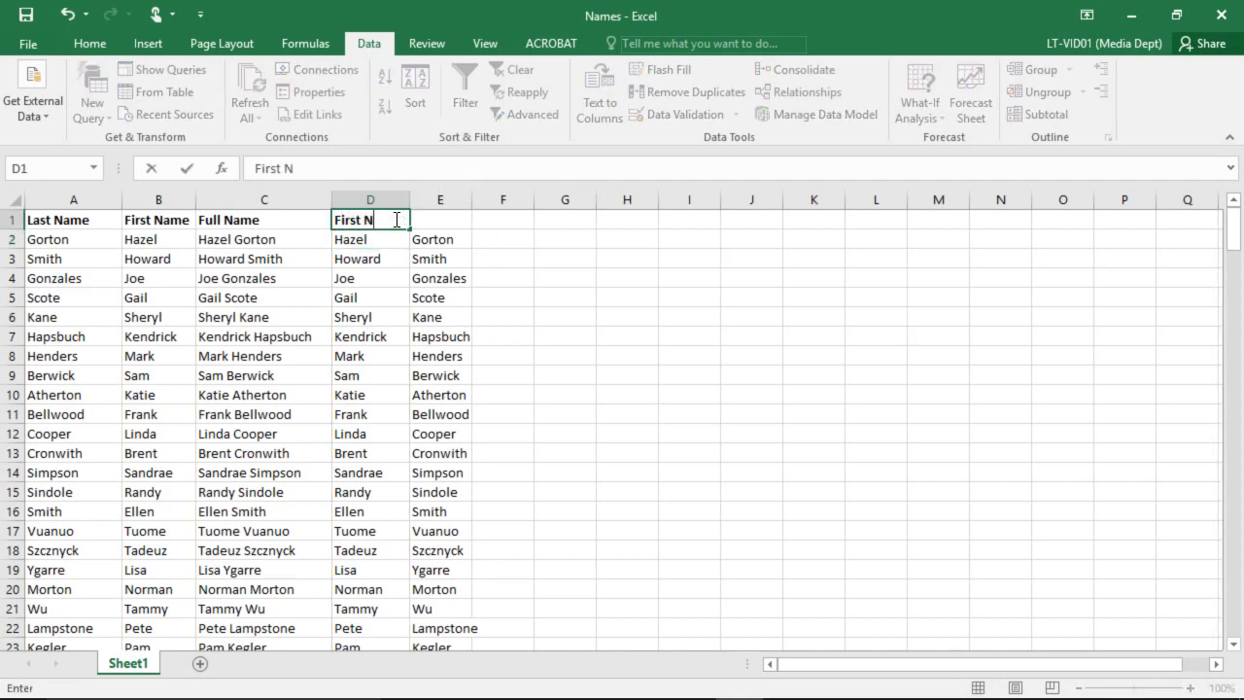
{"action": "type", "text": "ame"}
{"action": "key", "text": "Tab"}
{"action": "type", "text": "lA"}
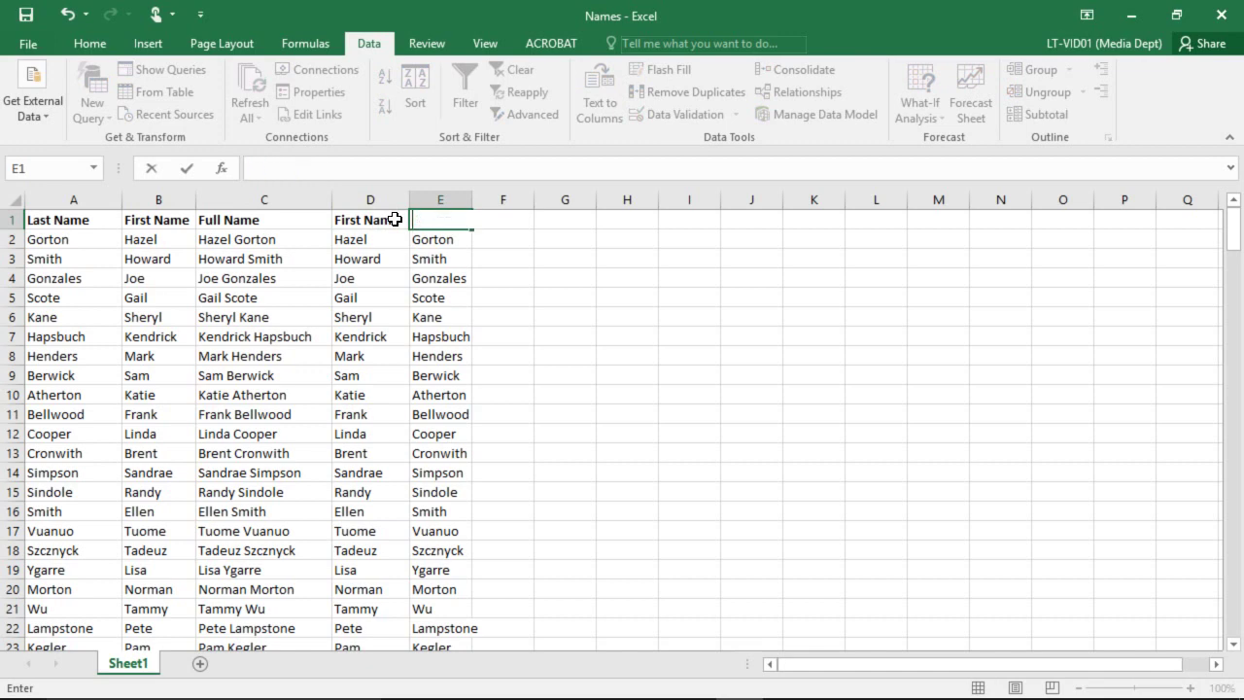
{"action": "type", "text": "Last Name"}
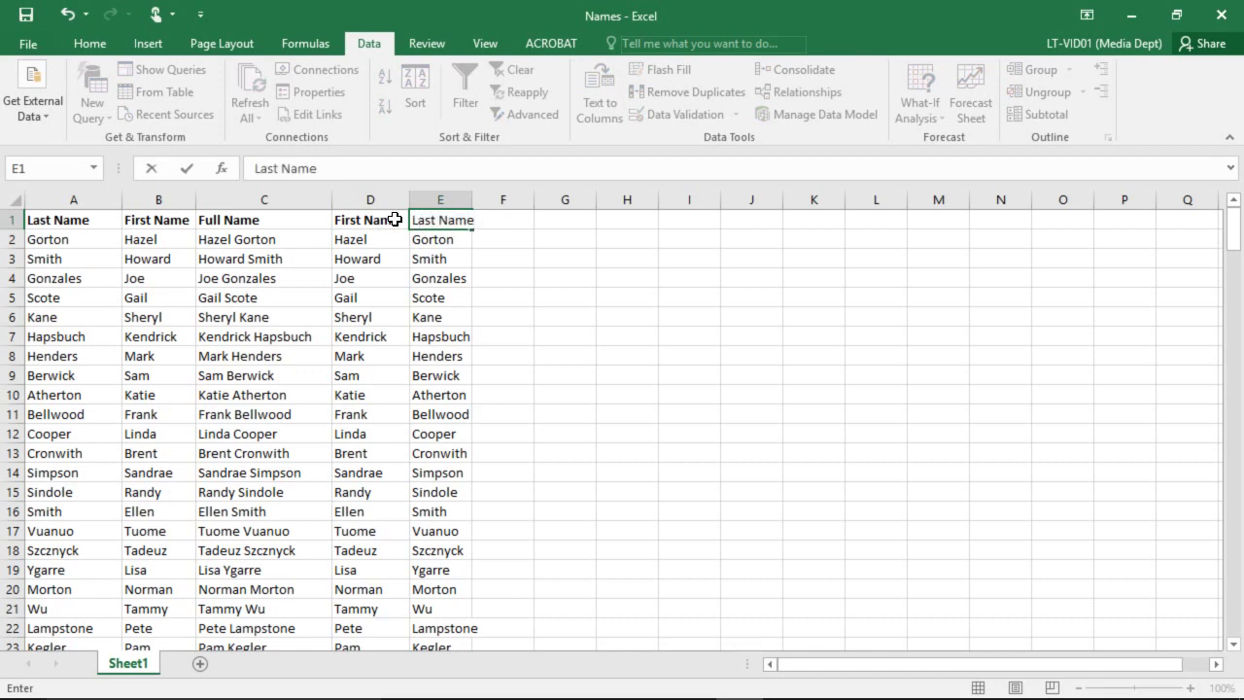
{"action": "key", "text": "ctrl+Return"}
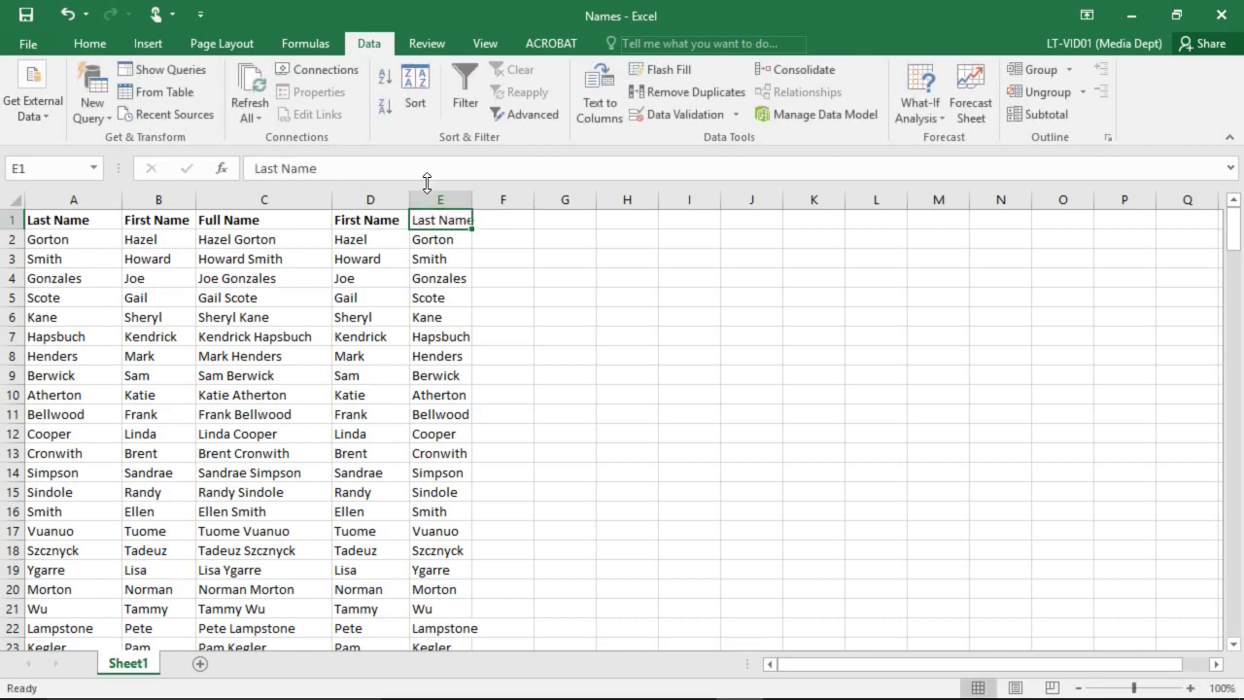
{"action": "left_click", "coordinate": [90, 44]}
{"action": "left_click", "coordinate": [97, 107]}
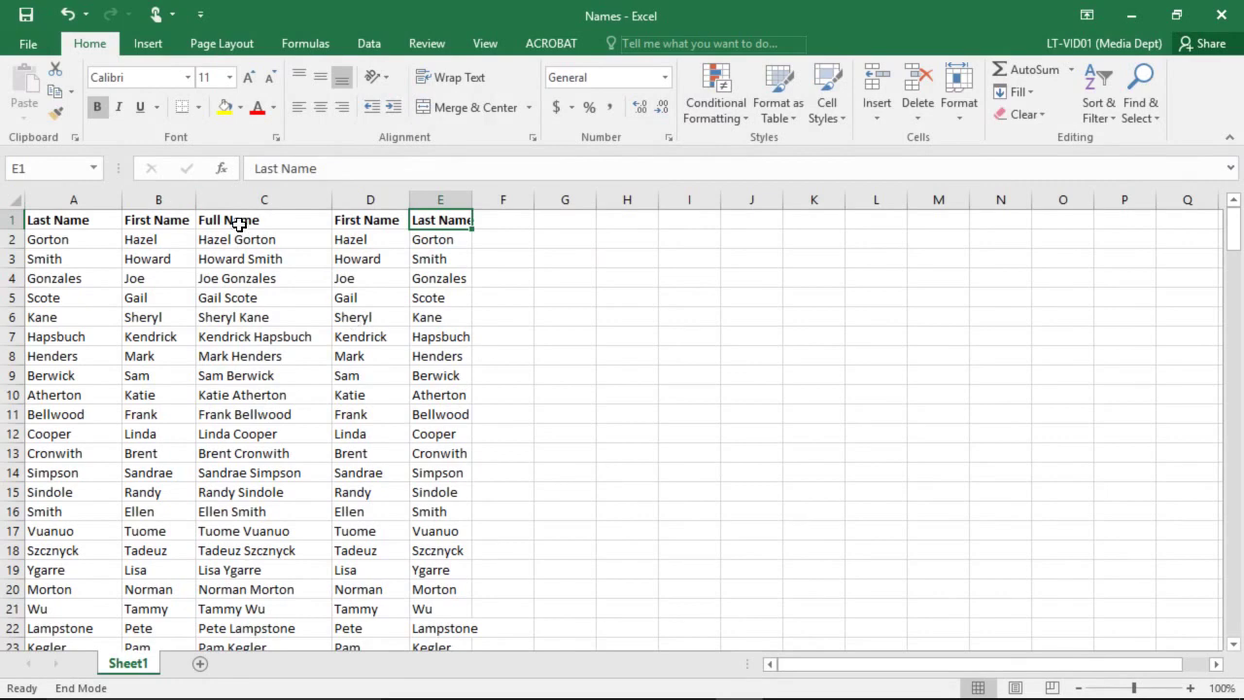
- Insert a blank column before Last Name and head it 'Email'
{"action": "left_click", "coordinate": [69, 190]}
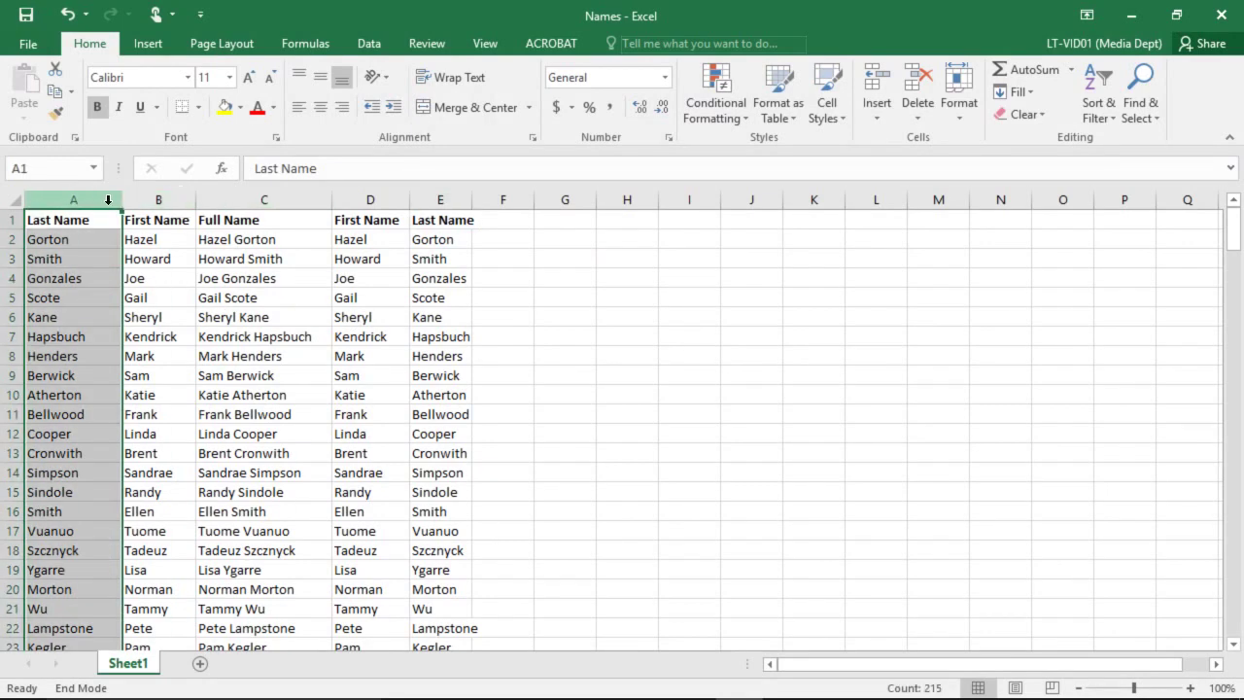
{"action": "right_click", "coordinate": [95, 199]}
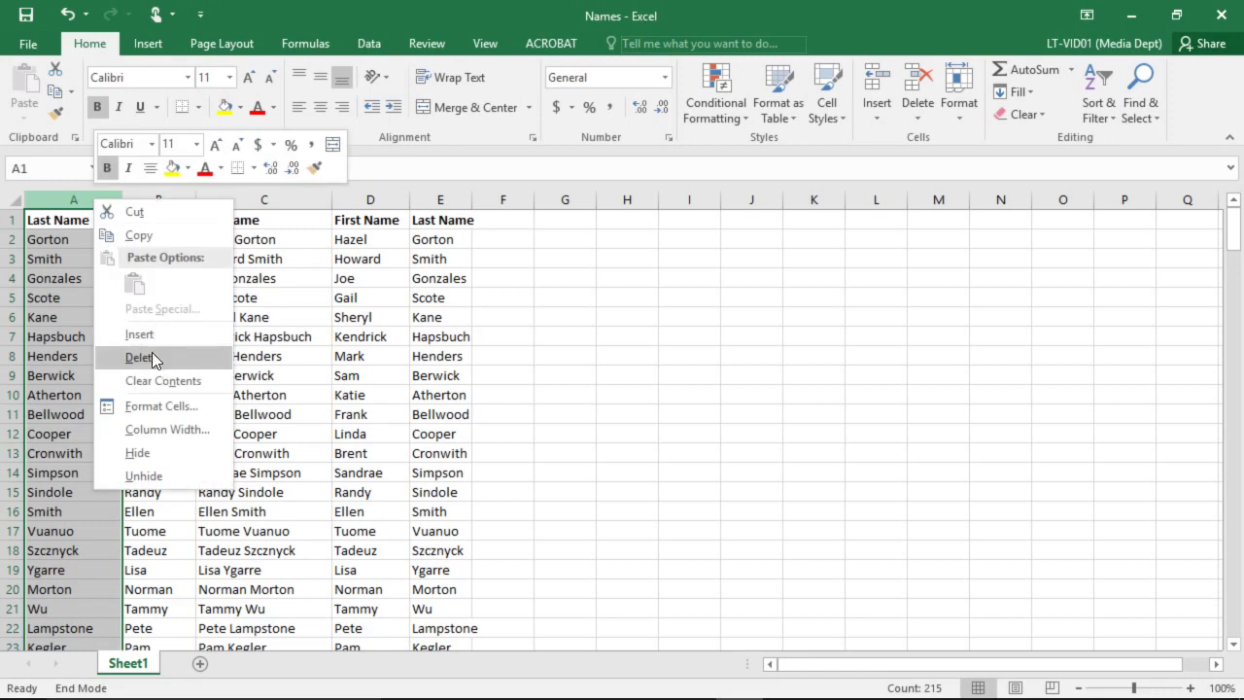
{"action": "left_click", "coordinate": [155, 334]}
{"action": "left_click", "coordinate": [54, 221]}
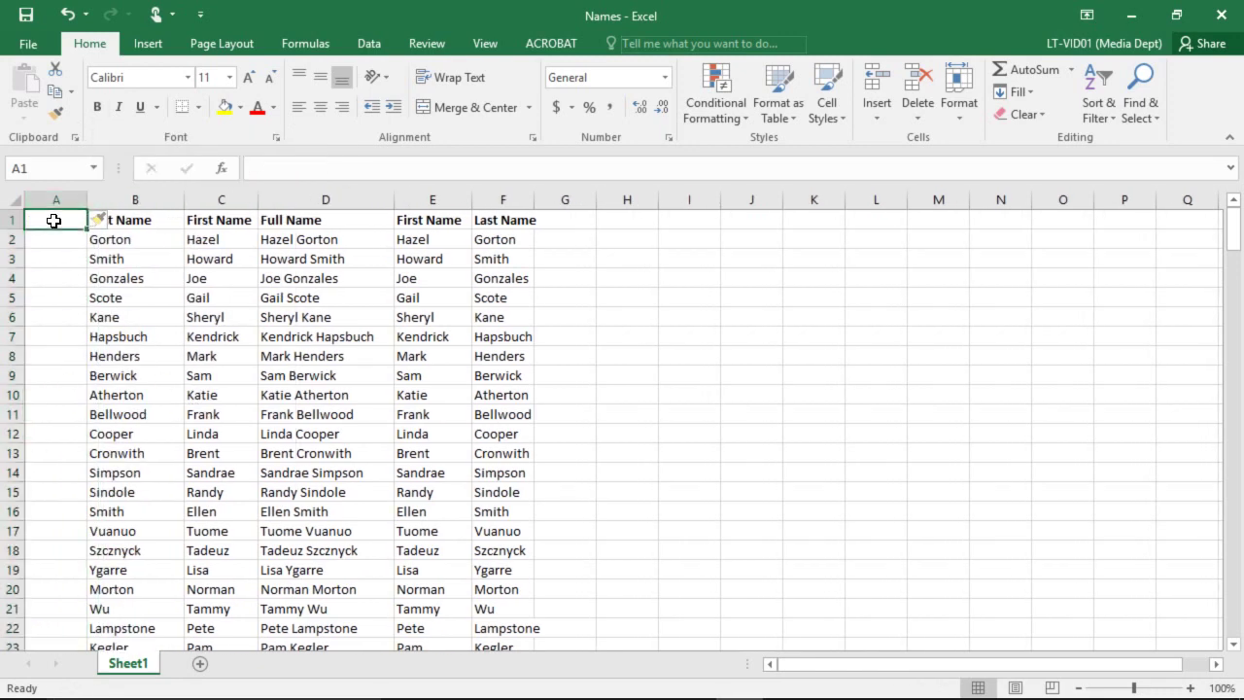
{"action": "type", "text": "Email"}
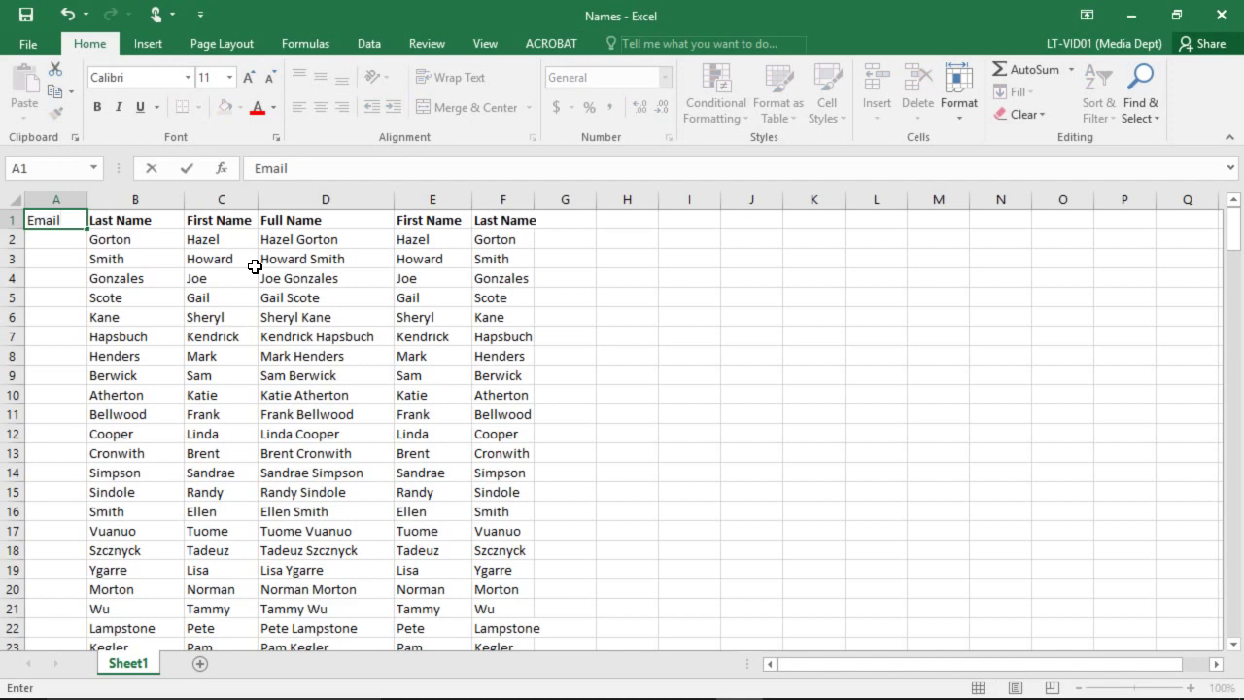
{"action": "key", "text": "Return"}
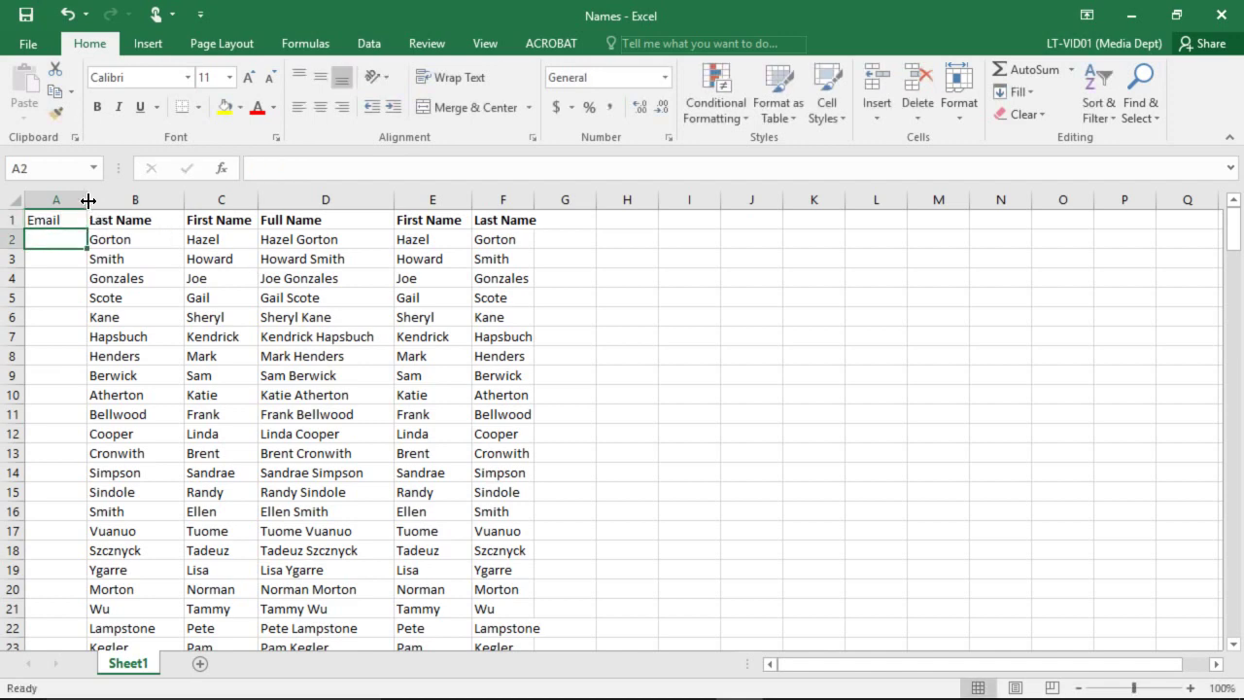
- Widen the Email column and select A2 beside row 2's names
{"action": "left_click_drag", "start_coordinate": [87, 200], "coordinate": [135, 200]}
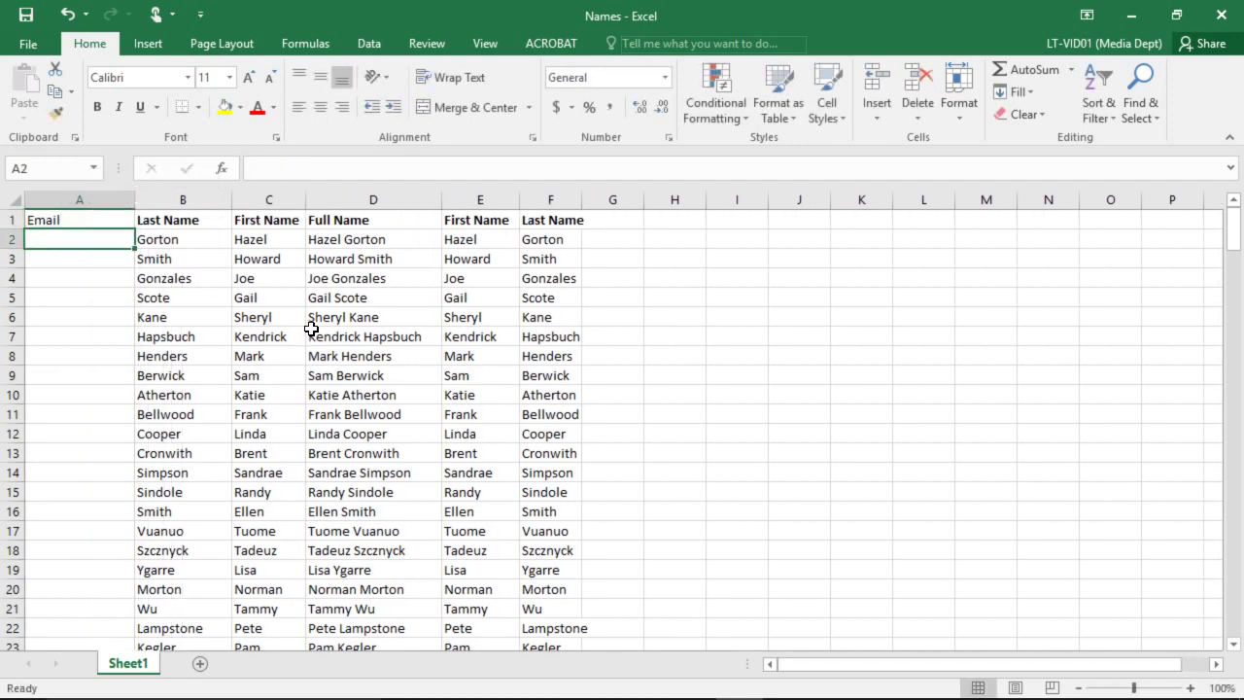
{"action": "left_click", "coordinate": [266, 241]}
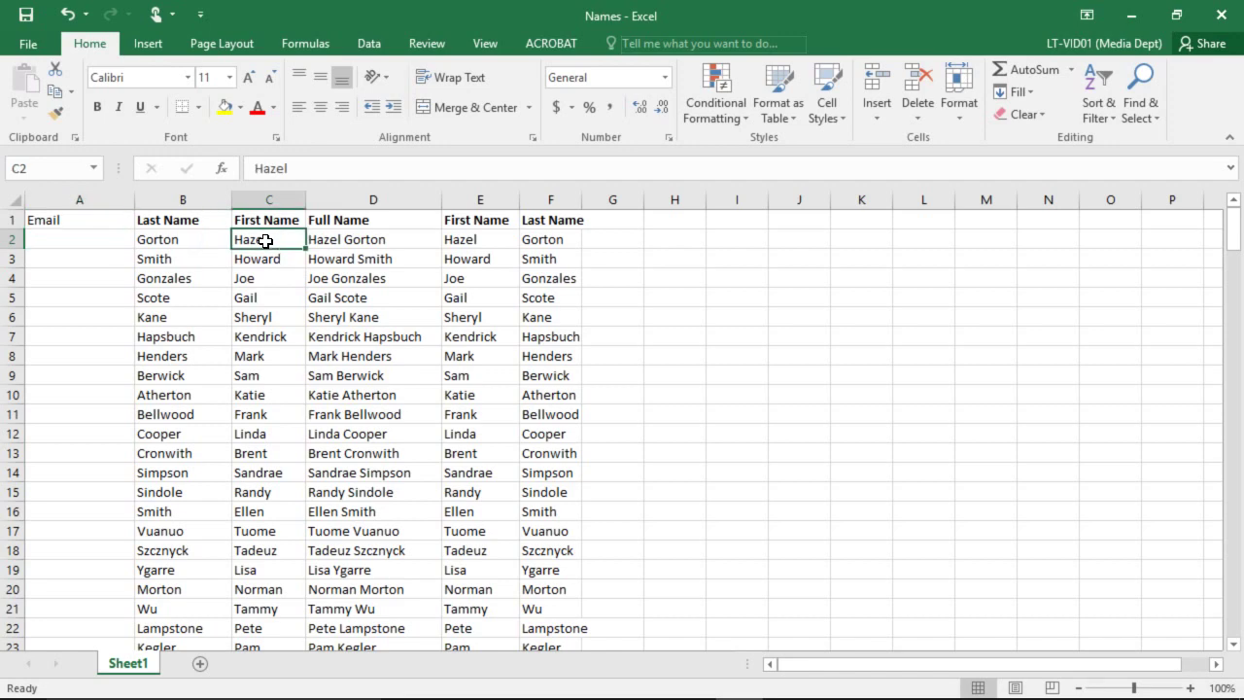
{"action": "left_click", "coordinate": [184, 241]}
{"action": "left_click", "coordinate": [105, 242]}
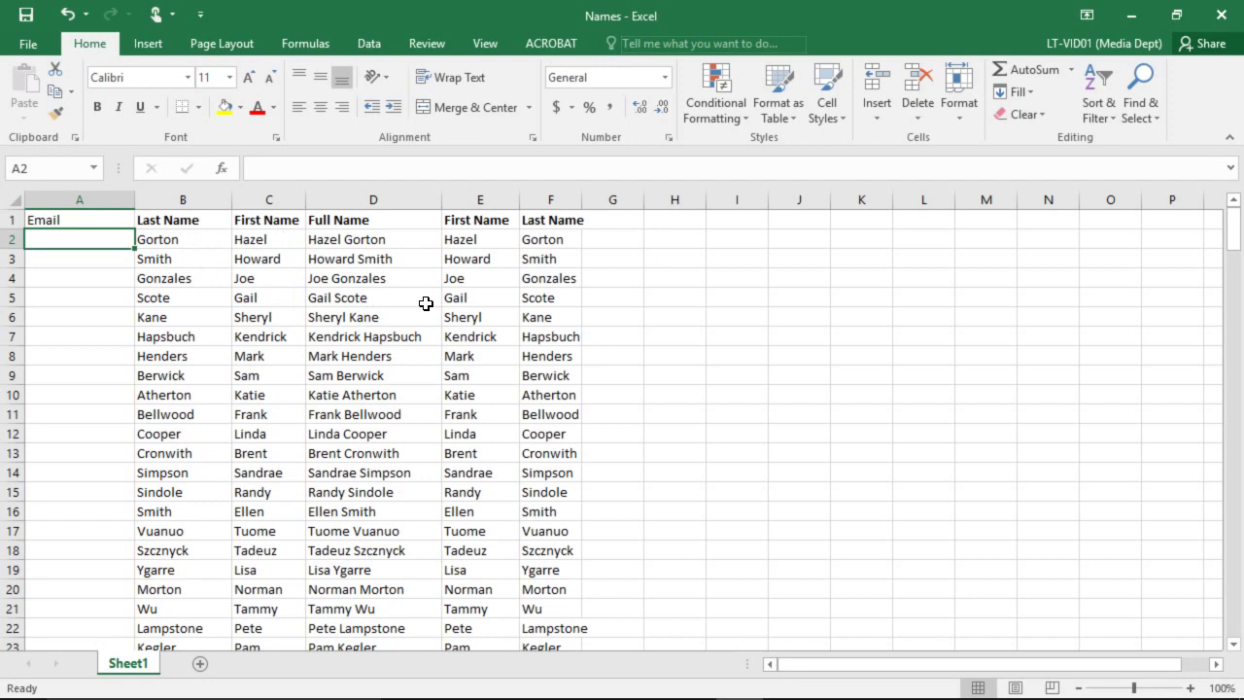
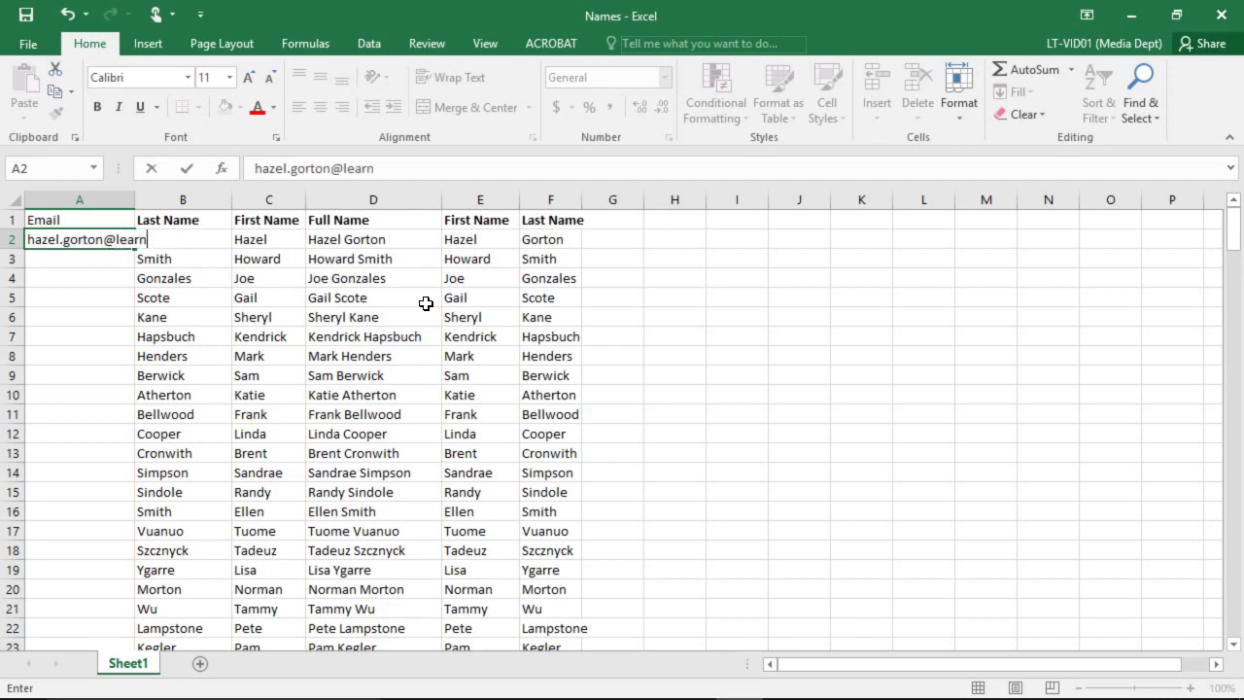
{"action": "key", "text": "Return"}
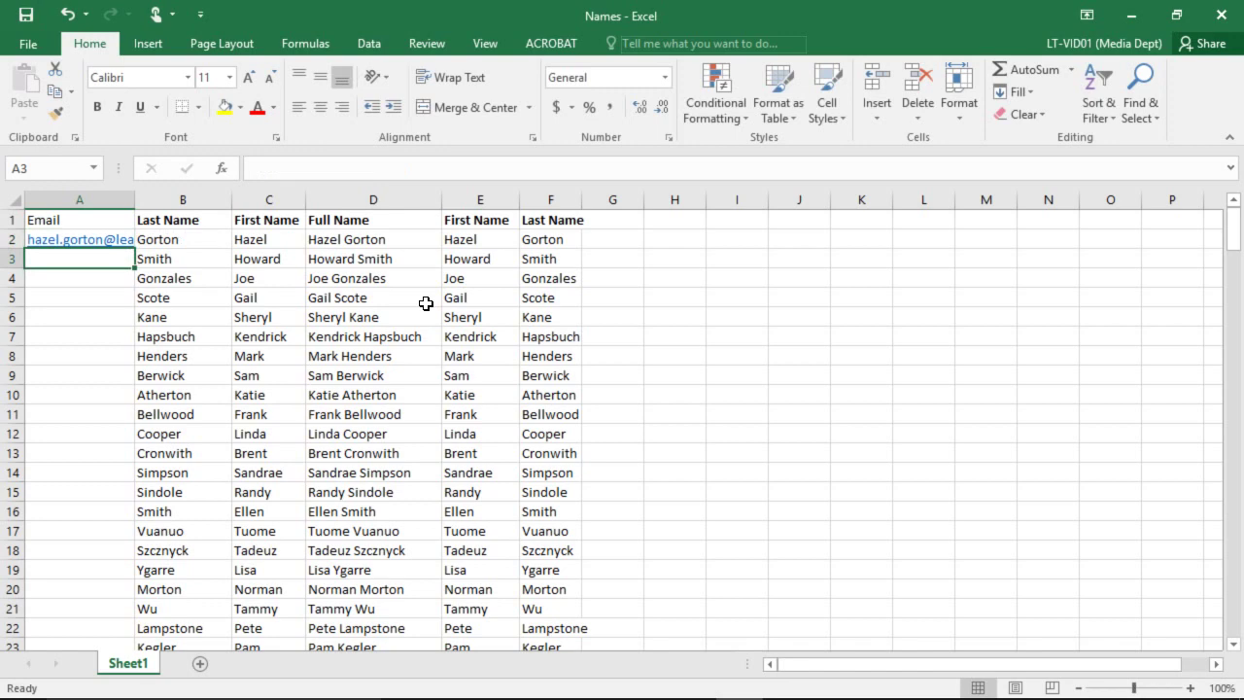
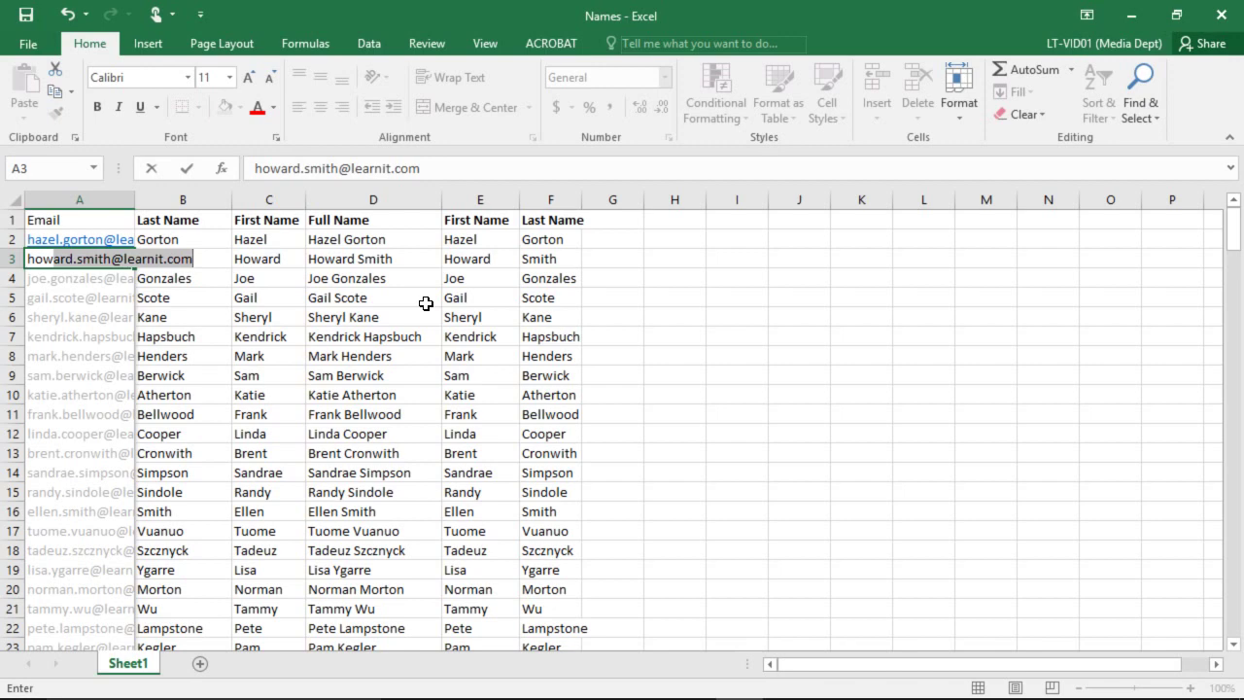
{"action": "key", "text": "Return"}
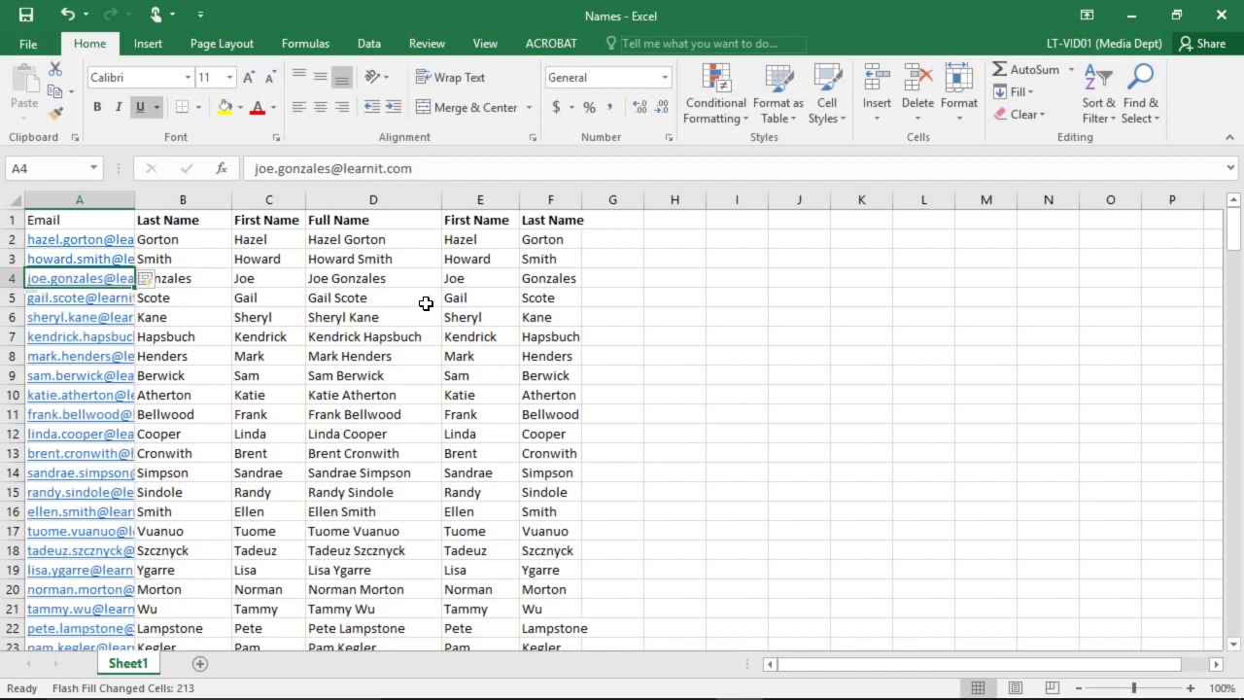
- AutoFit column A's width to the longest email address
{"action": "double_click", "coordinate": [134, 205]}
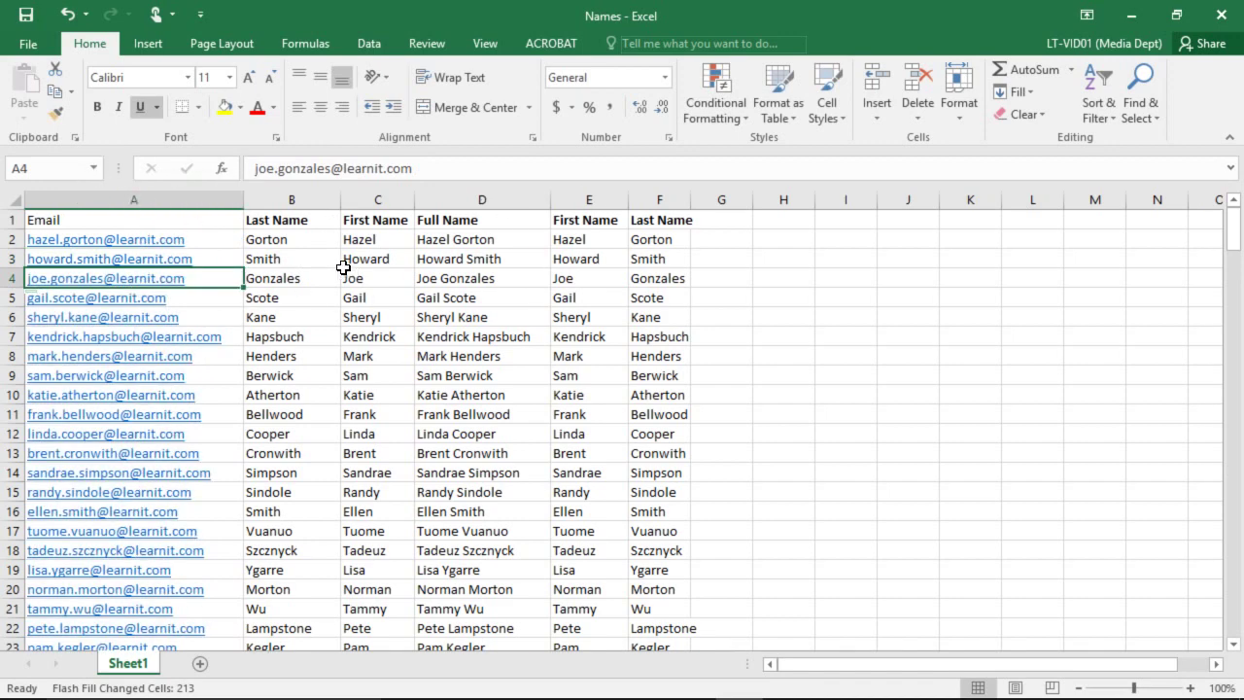